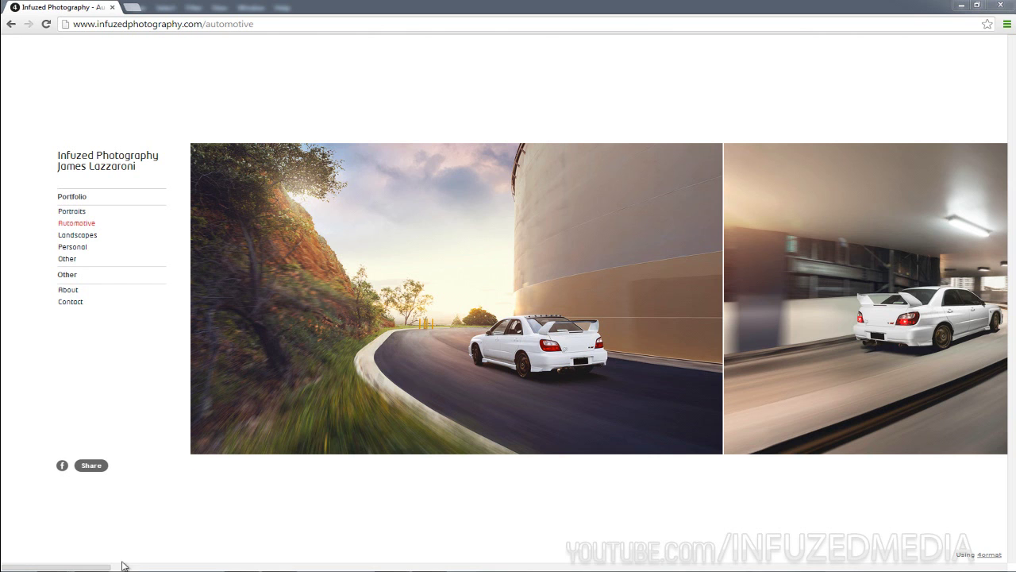
# Browse the Infuzed Photography automotive gallery sideways, then minimize Chrome to bring Photoshop forward.
pyautogui.scroll(-4, 123, 566)
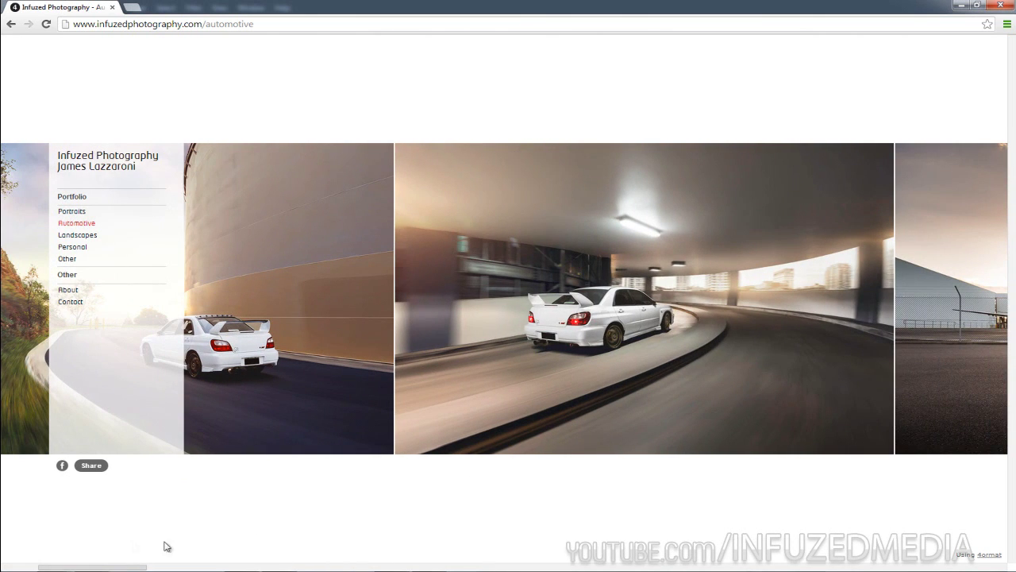
pyautogui.hscroll(-2, 111, 569)
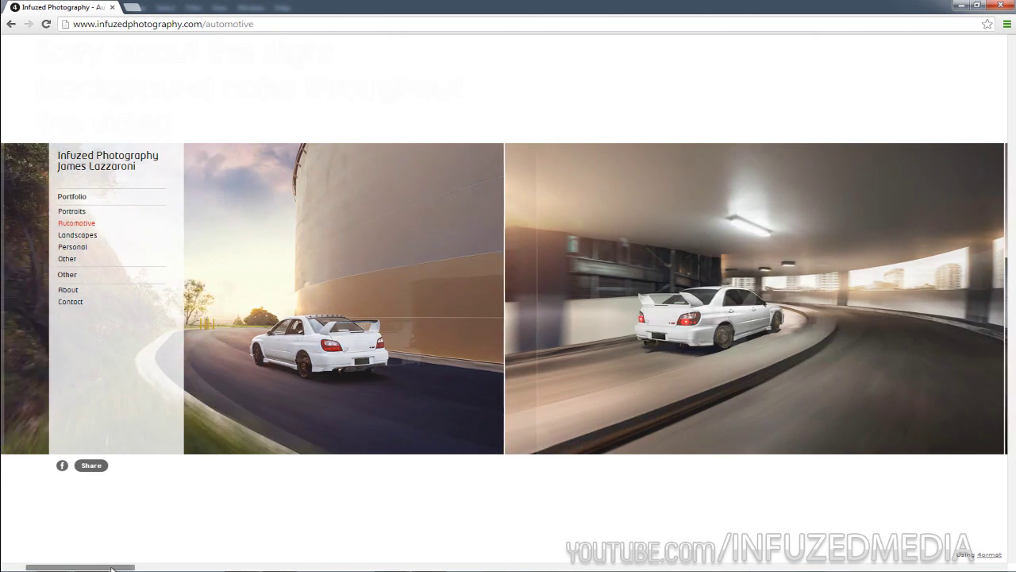
pyautogui.hscroll(-3, 111, 569)
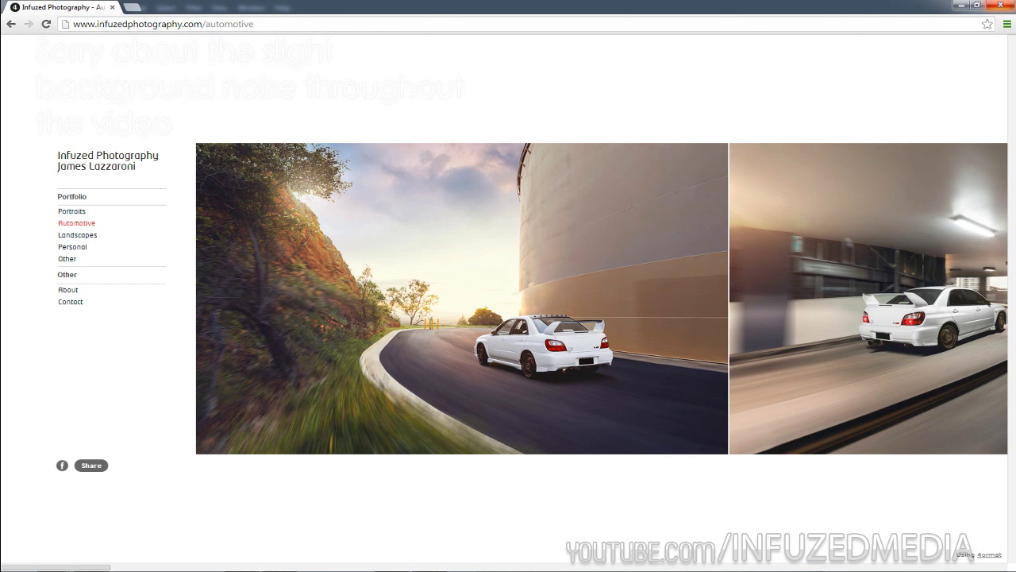
pyautogui.click(961, 5)
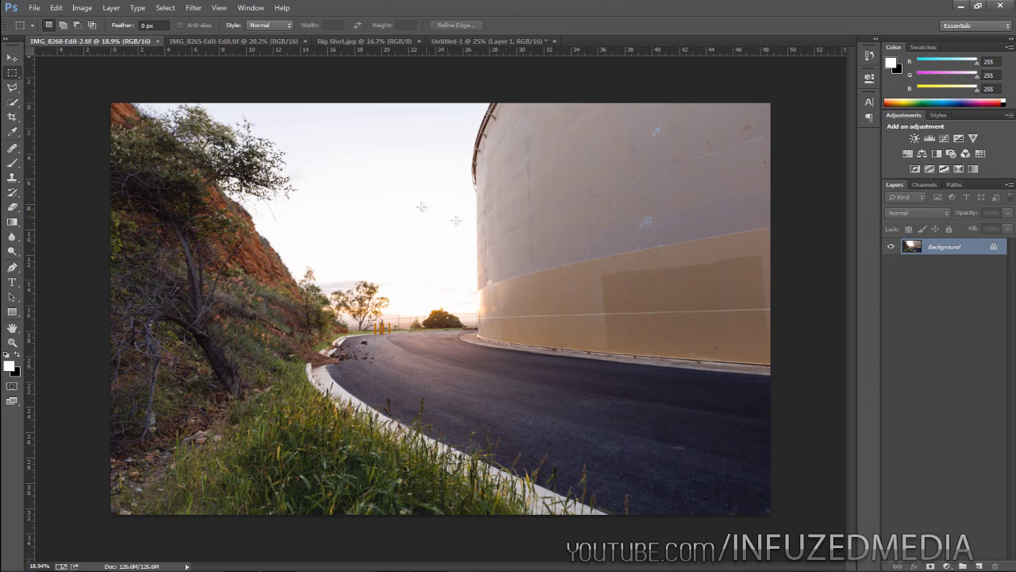
# Compare the IMG_8265-Edit-Edit.tif car shot with the empty IMG_8268 road plate, briefly marquee-selecting the car.
pyautogui.click(233, 41)
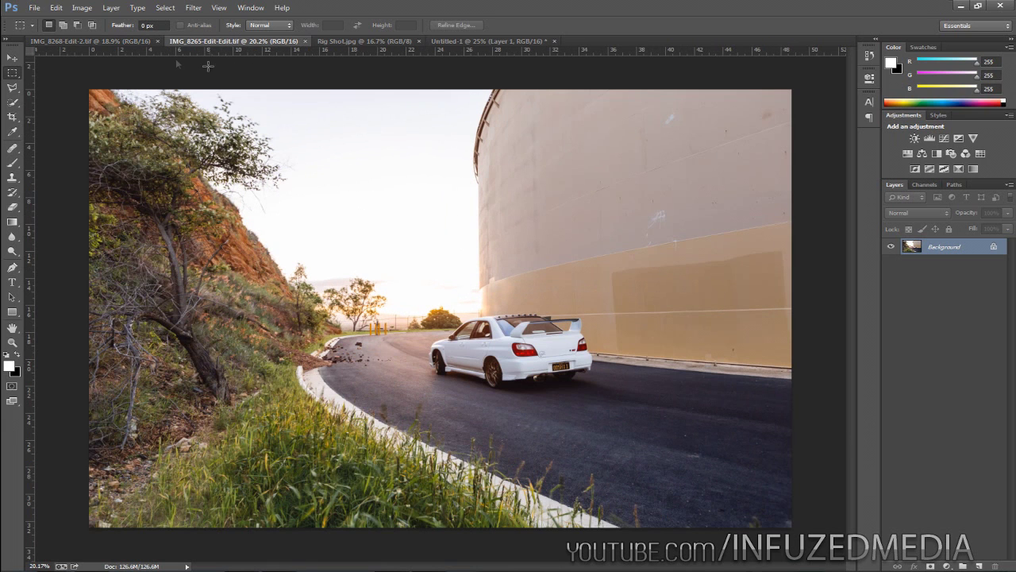
pyautogui.click(119, 40)
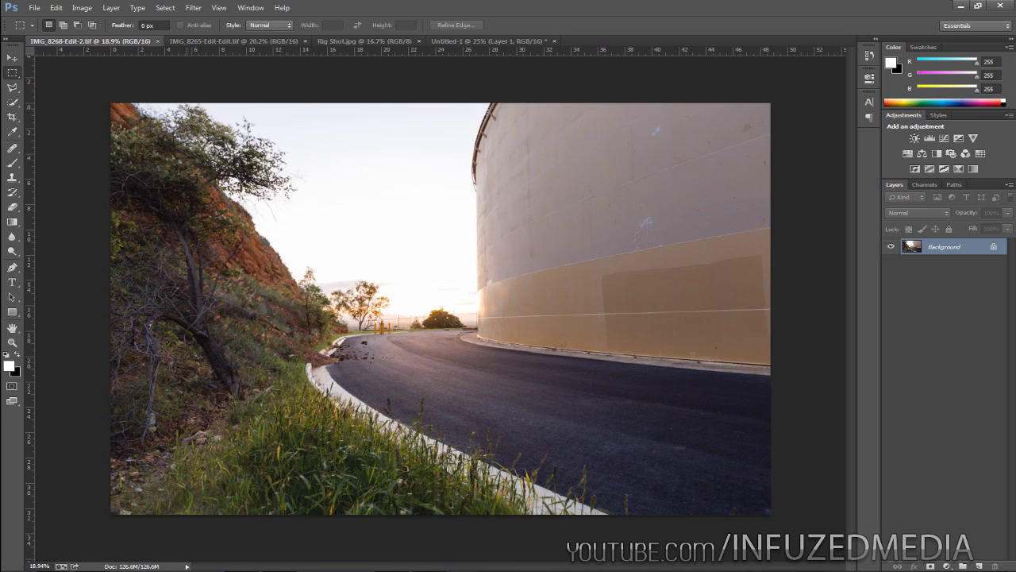
pyautogui.scroll(1, 285, 252)
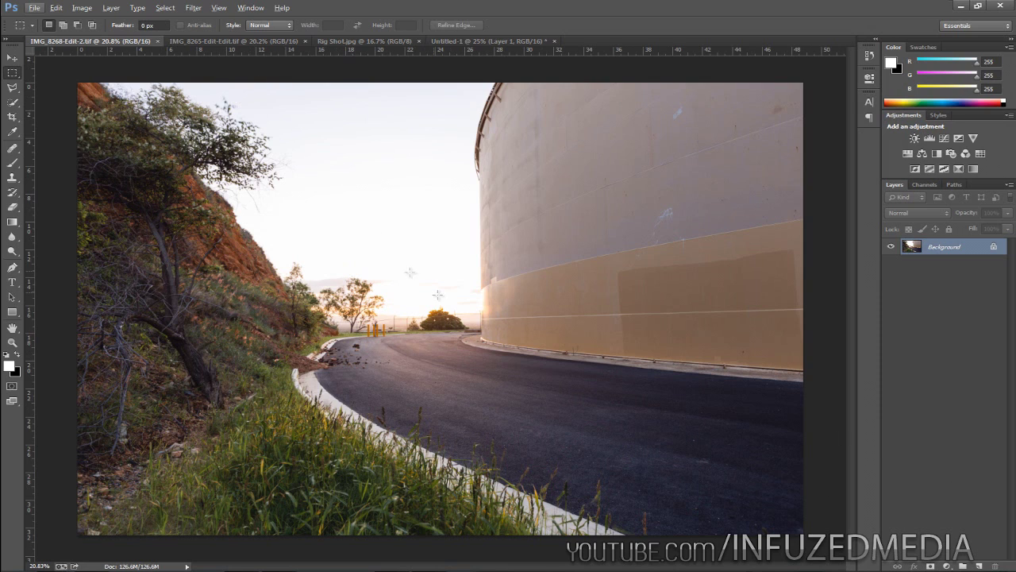
pyautogui.click(230, 41)
pyautogui.moveTo(358, 243); pyautogui.dragTo(626, 400)
pyautogui.click(627, 399)
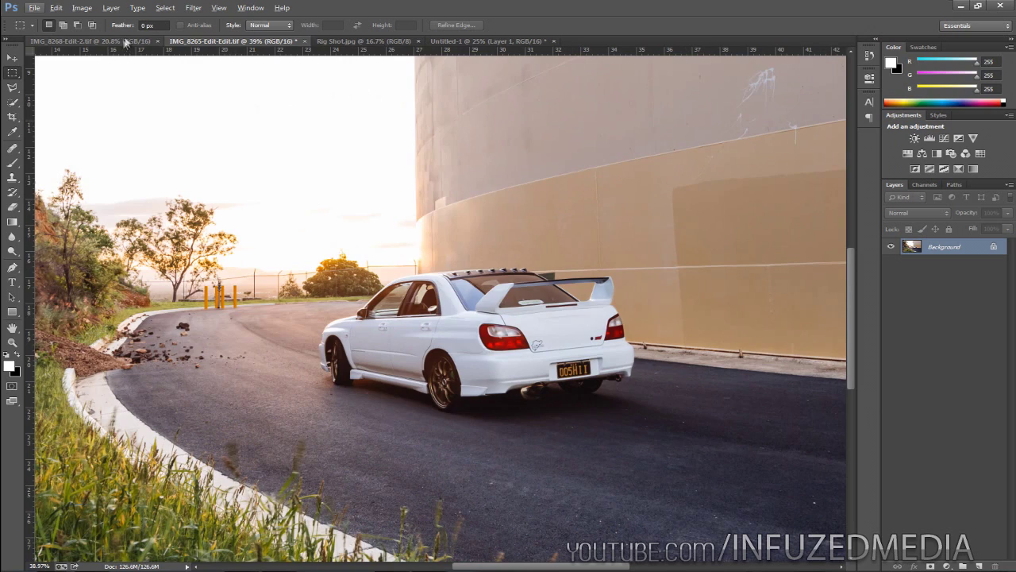
# Flip between the road plate and car shot again, then bring up the Untitled-1 sky document.
pyautogui.click(124, 41)
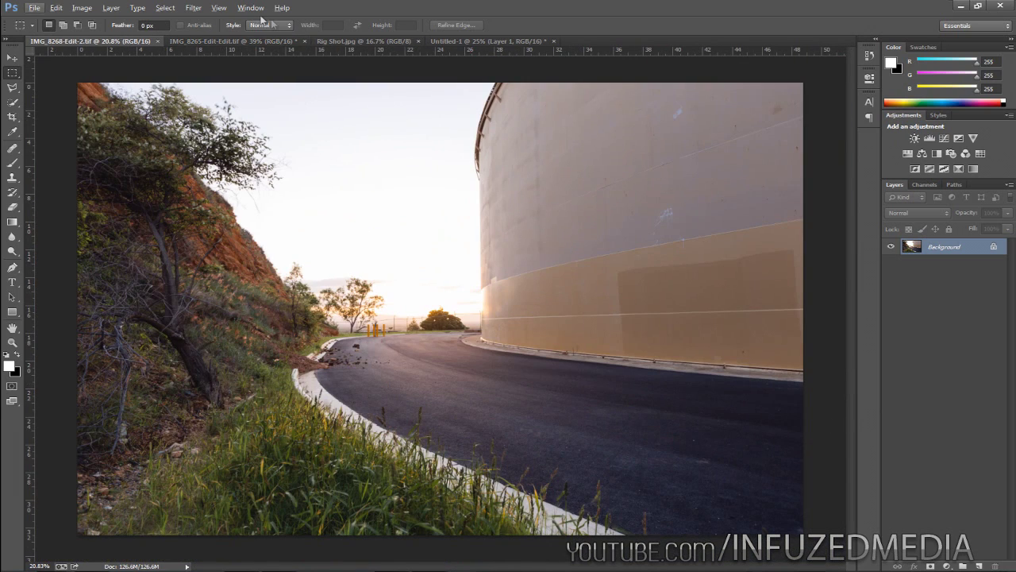
pyautogui.click(258, 39)
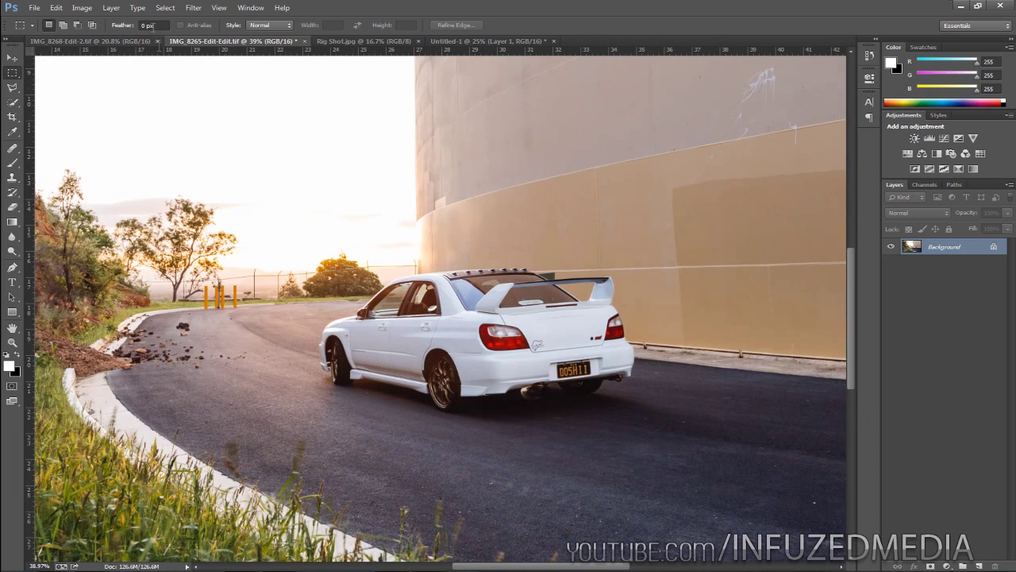
pyautogui.click(127, 41)
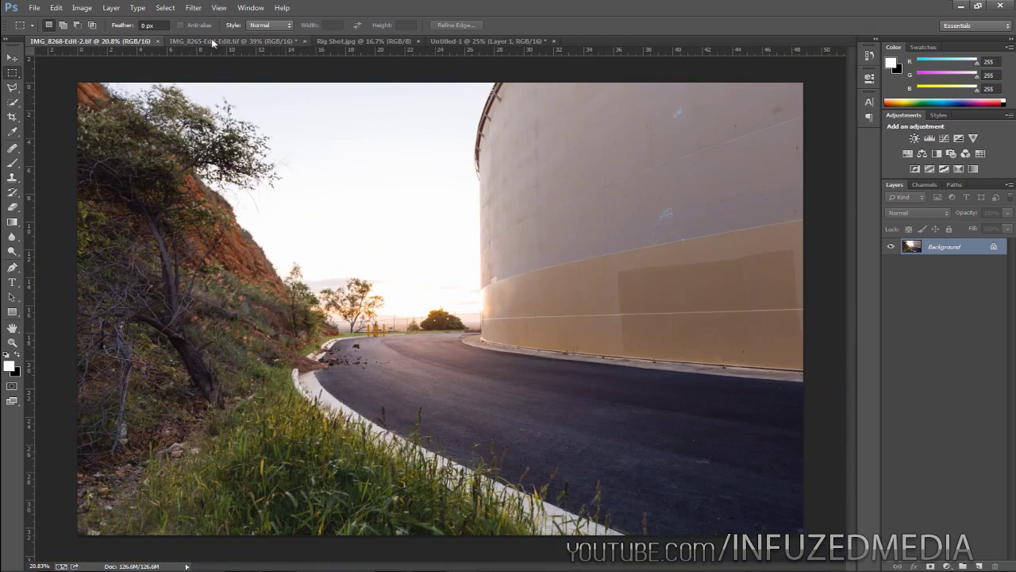
pyautogui.click(223, 40)
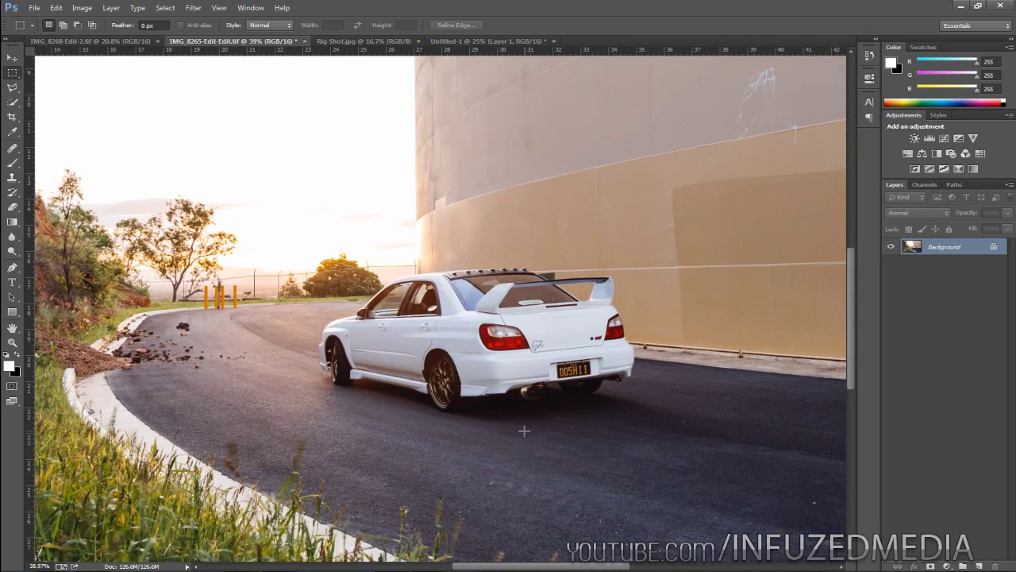
pyautogui.scroll(-1, 521, 429)
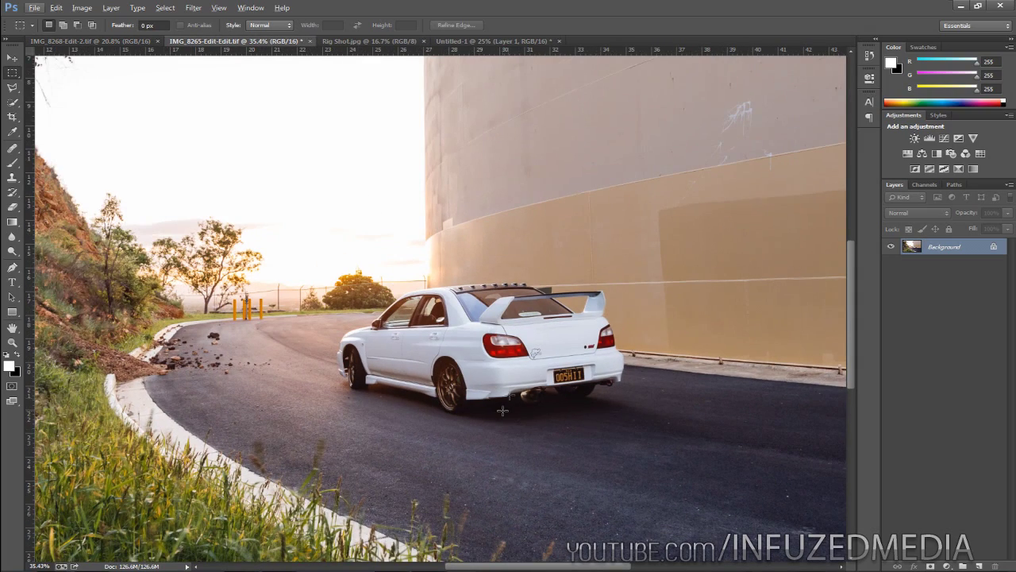
pyautogui.scroll(-3, 515, 384)
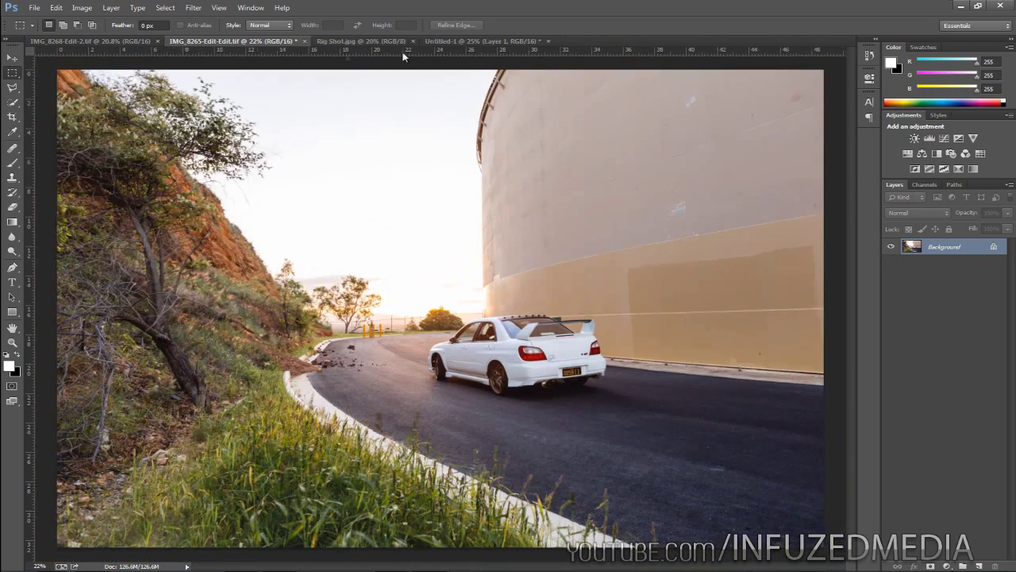
pyautogui.click(486, 40)
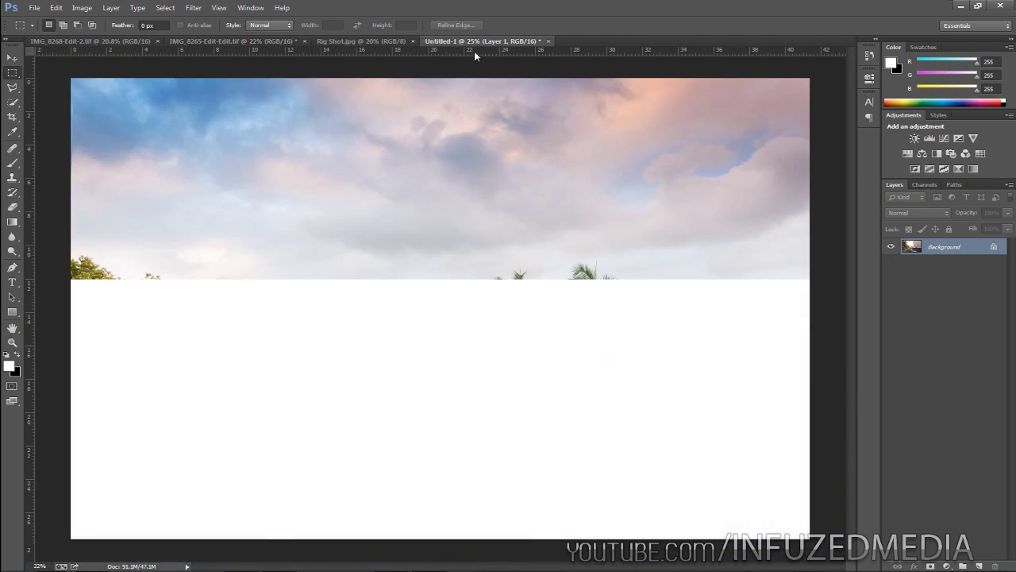
# Load Layer 1's cloud sky outline as a selection and return to IMG_8268-Edit-2.tif.
pyautogui.moveTo(62, 73); pyautogui.dragTo(833, 277)
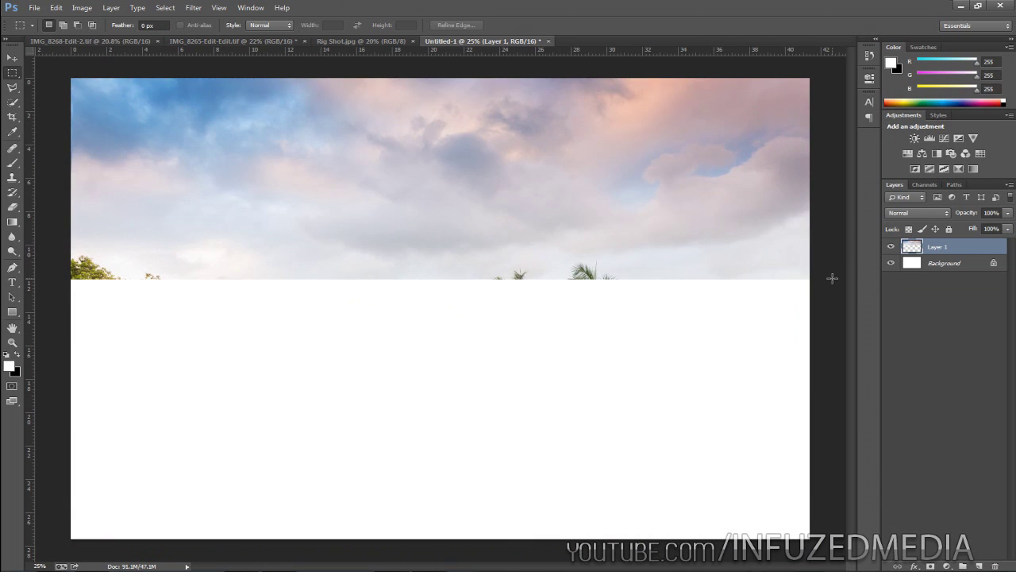
pyautogui.click(62, 80)
pyautogui.keyDown('ctrl'); pyautogui.click(912, 247); pyautogui.keyUp('ctrl')
pyautogui.click(117, 41)
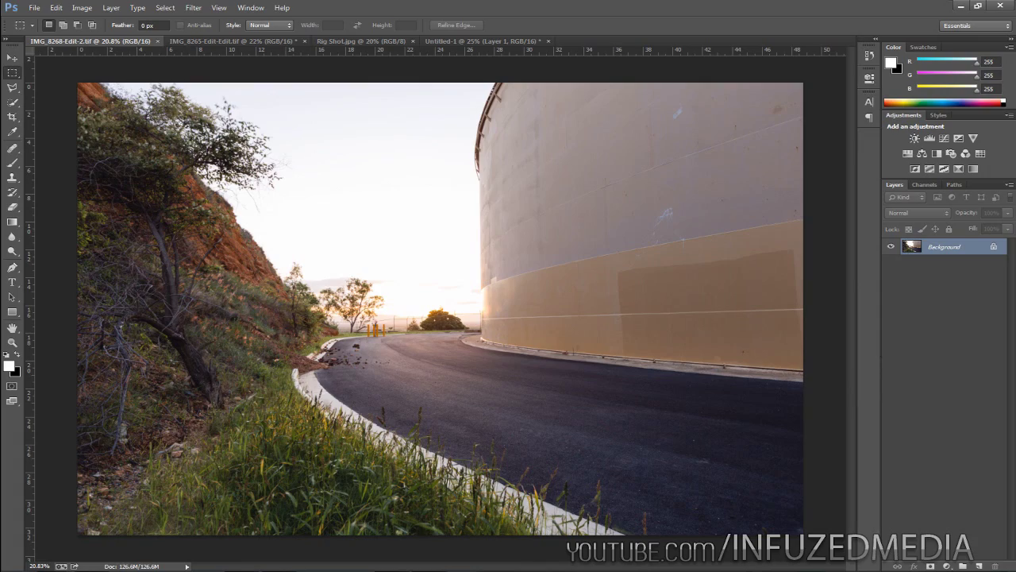
pyautogui.click(35, 7)
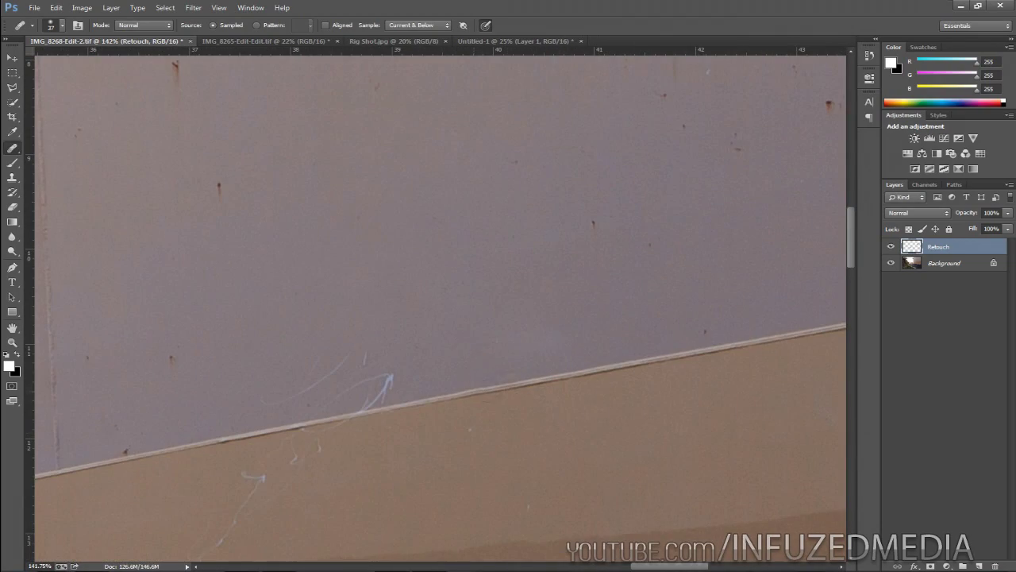
# Heal the scratch marks on the tank wall with the Spot Healing Brush.
pyautogui.moveTo(357, 413); pyautogui.dragTo(388, 380)
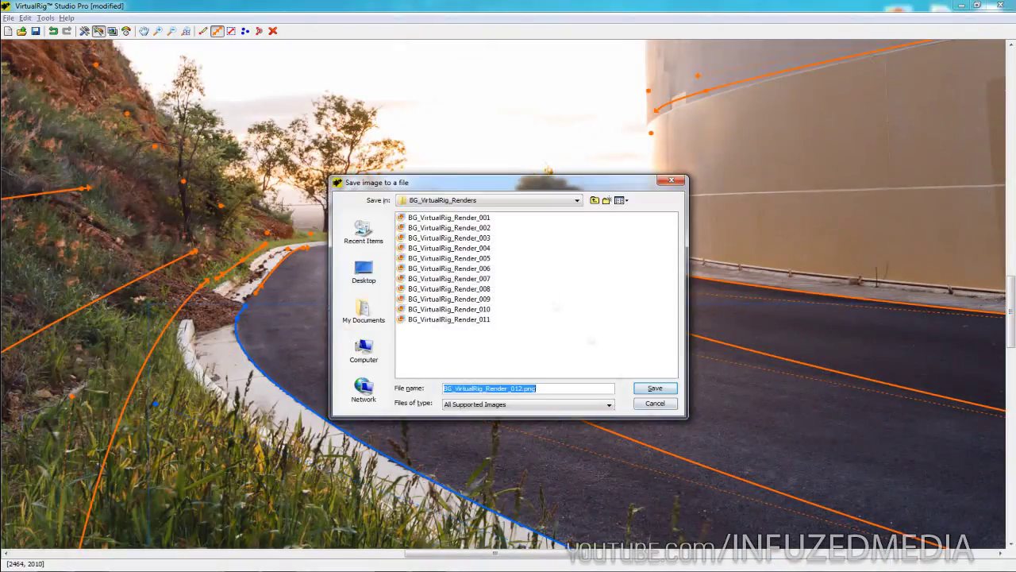
# Save the motion-blurred background render in VirtualRig Studio Pro.
pyautogui.press('Return')
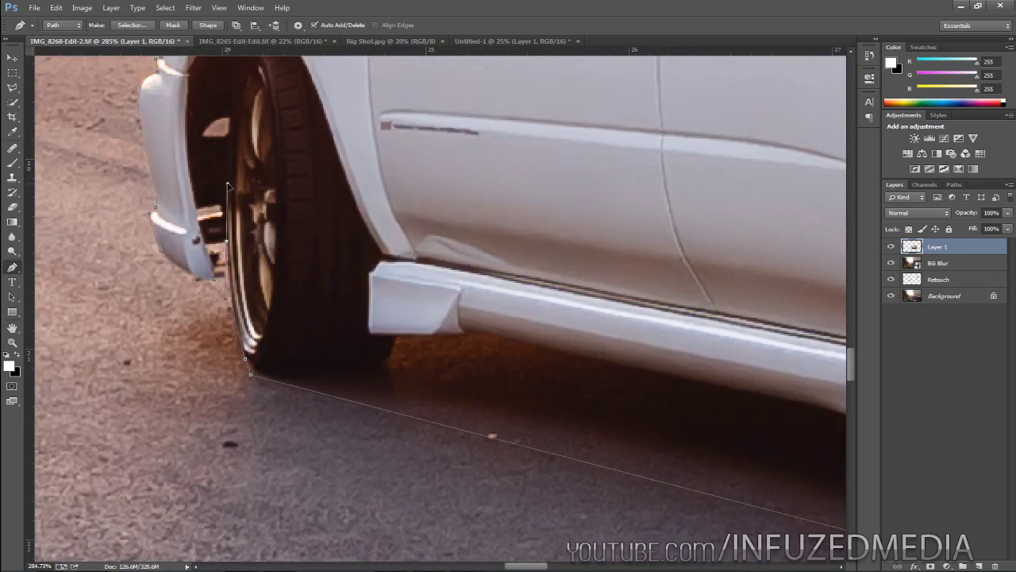
# Turn the traced car path into a selection and paint the mask under the rear bumper.
pyautogui.rightClick(220, 268)
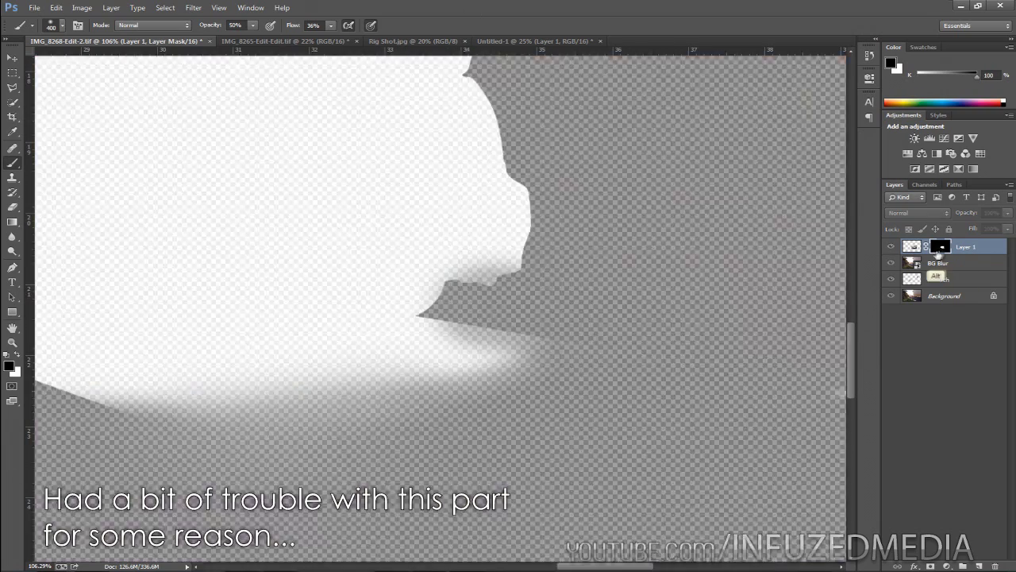
pyautogui.moveTo(413, 314)
pyautogui.mouseDown()
pyautogui.moveTo(445, 238)
pyautogui.moveTo(501, 314)
pyautogui.mouseUp()
pyautogui.press('\\')
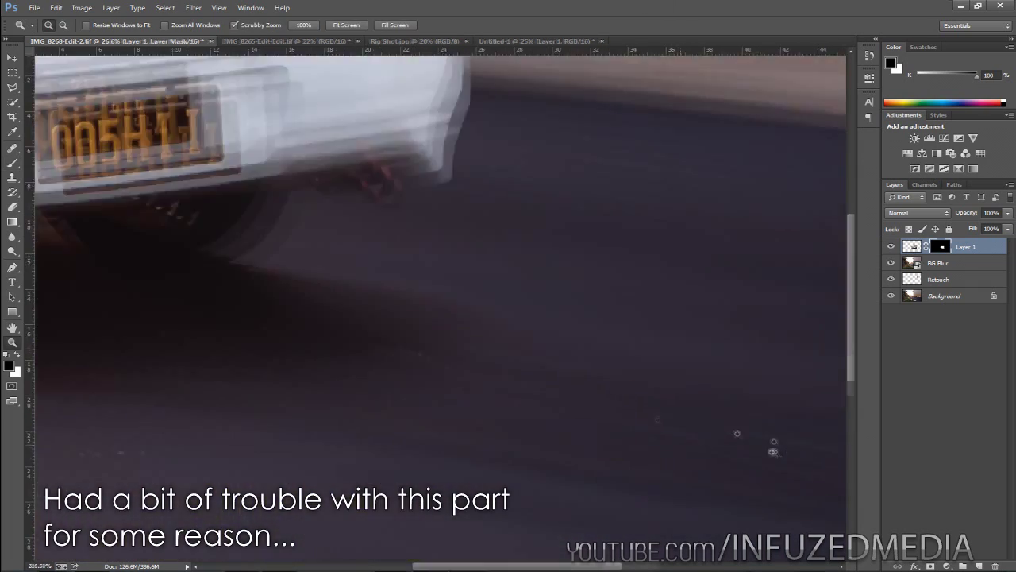
# Apply a stronger Gaussian Blur to the rear wheel.
pyautogui.click(397, 209)
pyautogui.moveTo(439, 383); pyautogui.dragTo(476, 379)
pyautogui.press('Return')
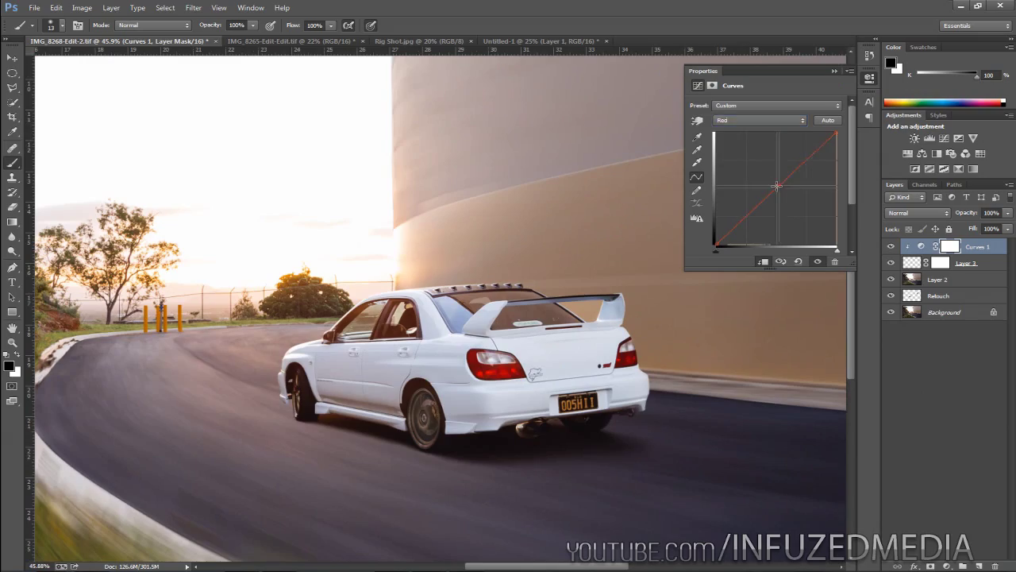
# Adjust the wheel's tone curve, then narrow and skew the wheel to match the car's perspective.
pyautogui.moveTo(771, 198); pyautogui.dragTo(769, 204)
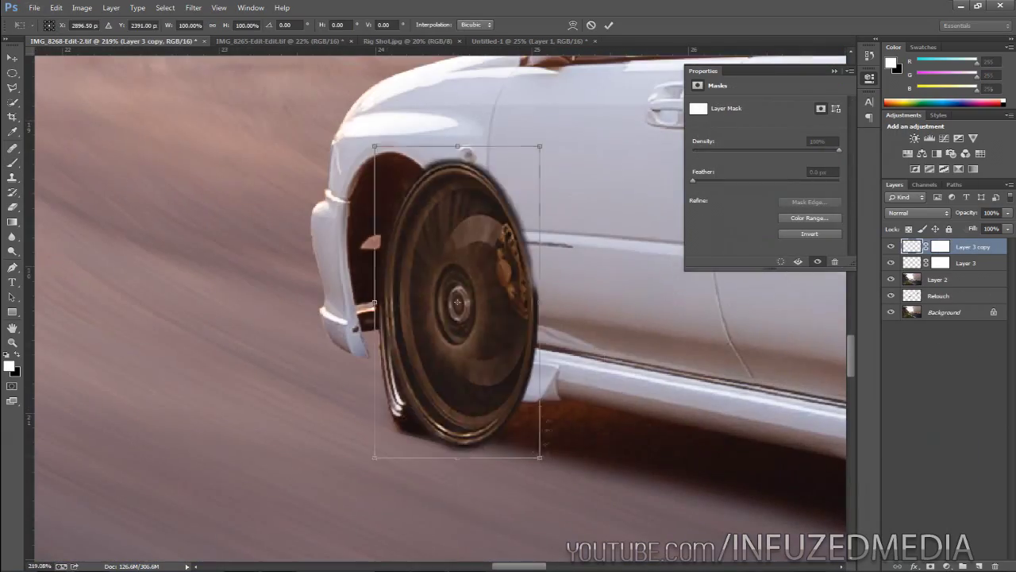
pyautogui.moveTo(545, 318); pyautogui.dragTo(433, 310)
pyautogui.moveTo(386, 420); pyautogui.dragTo(400, 429)
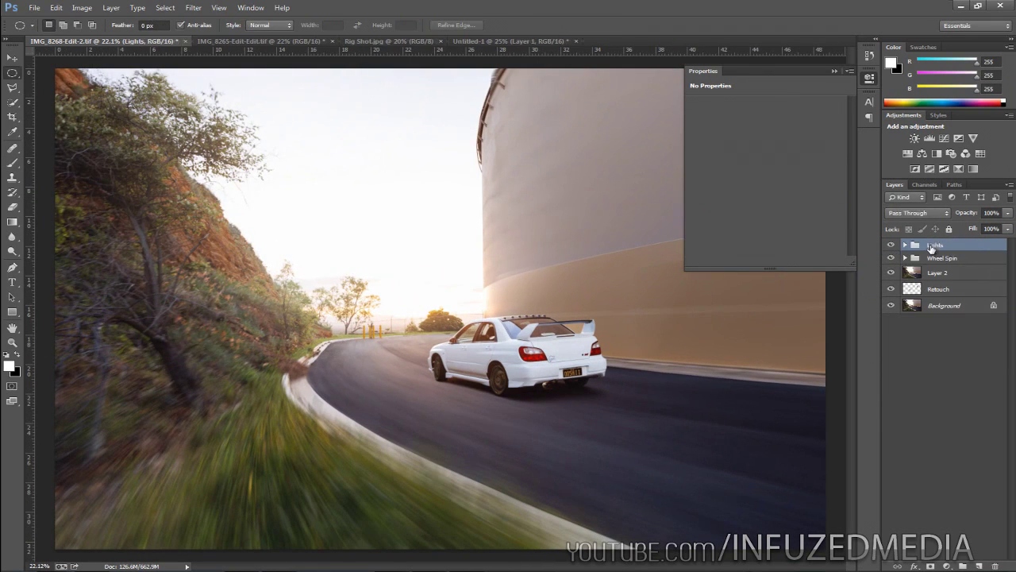
# Name the glow group Lights and lower its opacity to 79%.
pyautogui.press('Return')
pyautogui.press('7')
pyautogui.press('9')
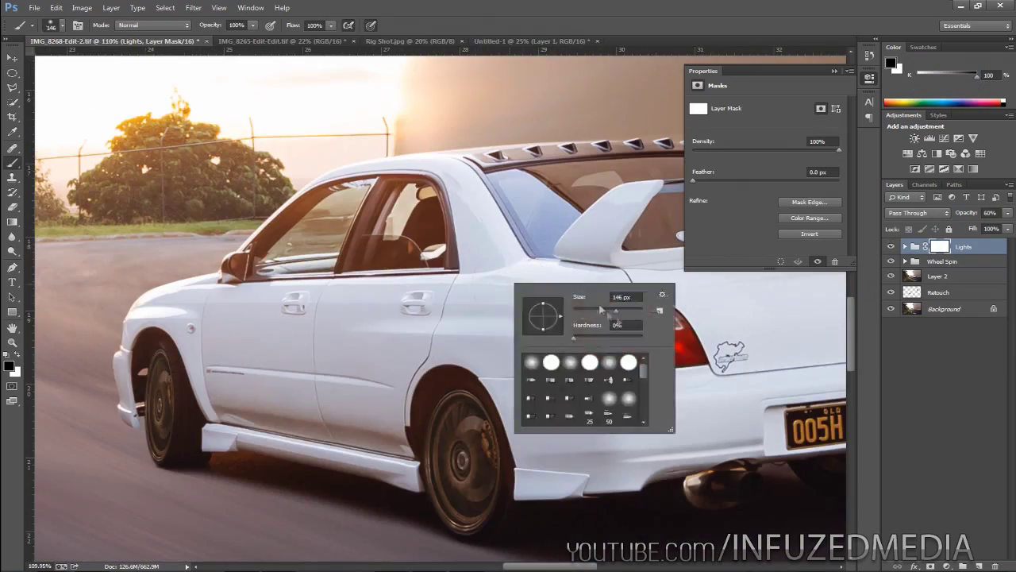
# Soft-brush the Lights mask, then rotate the image about -4.6° to fix perspective.
pyautogui.click(627, 342)
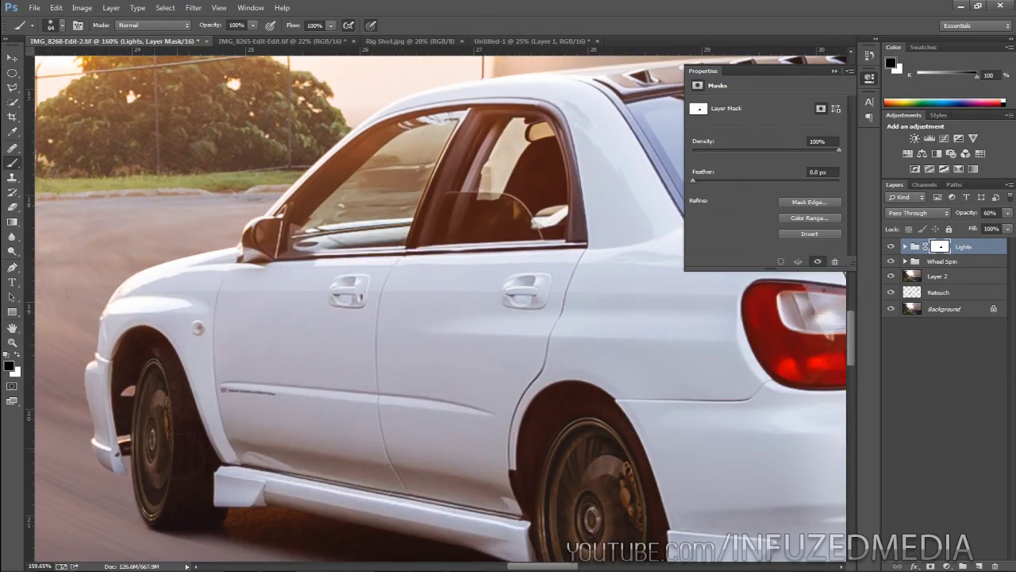
pyautogui.keyDown('alt'); pyautogui.click(940, 246); pyautogui.keyUp('alt')
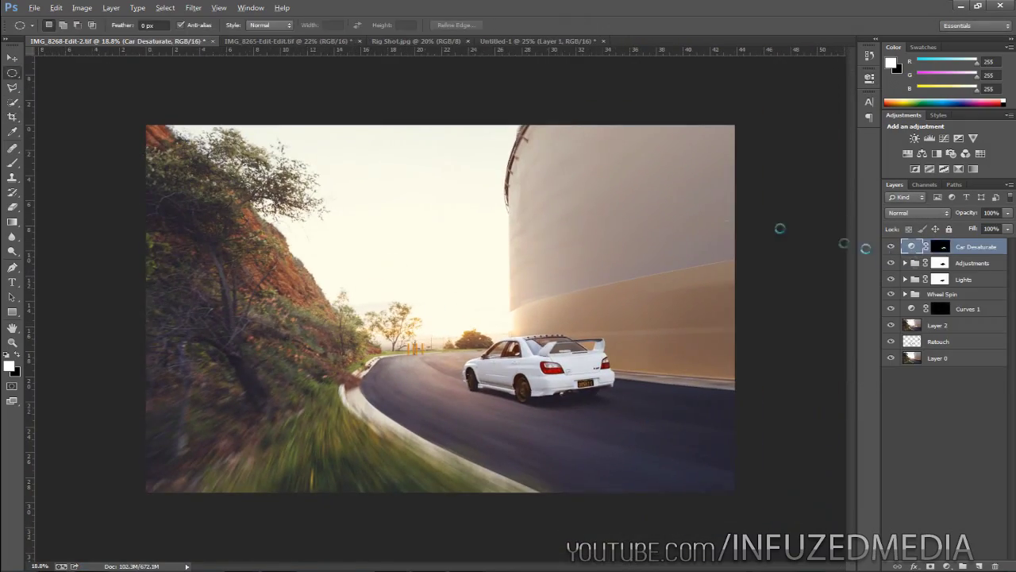
pyautogui.hotkey('ctrl', 't')
pyautogui.moveTo(159, 95); pyautogui.dragTo(151, 119)
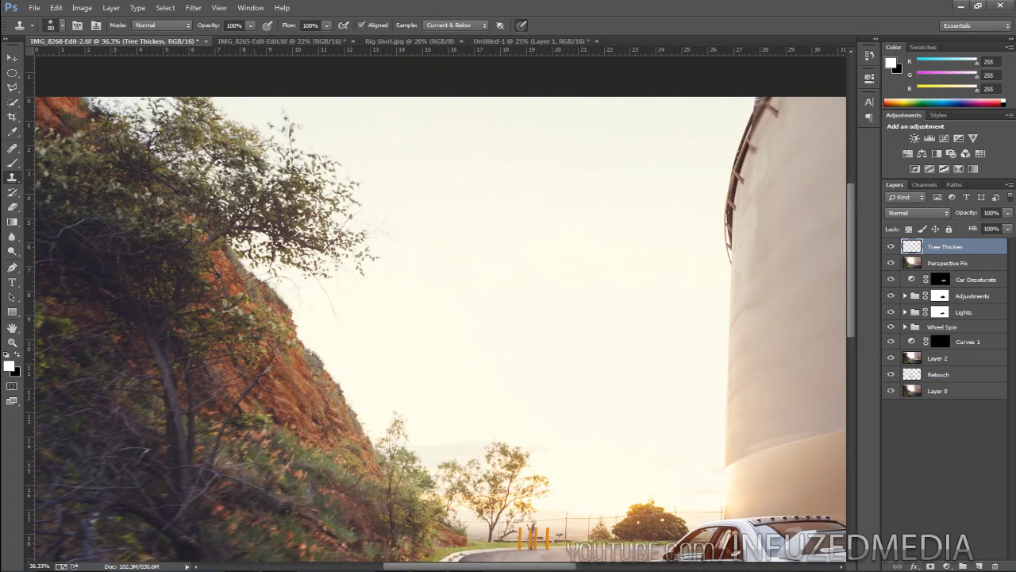
# Shrink the Clone Stamp brush twice, pan over the tree foliage, and start a Levels adjustment.
pyautogui.rightClick(272, 173)
pyautogui.press('Return')
pyautogui.rightClick(193, 184)
pyautogui.press('Return')
pyautogui.moveTo(180, 113); pyautogui.dragTo(376, 207)
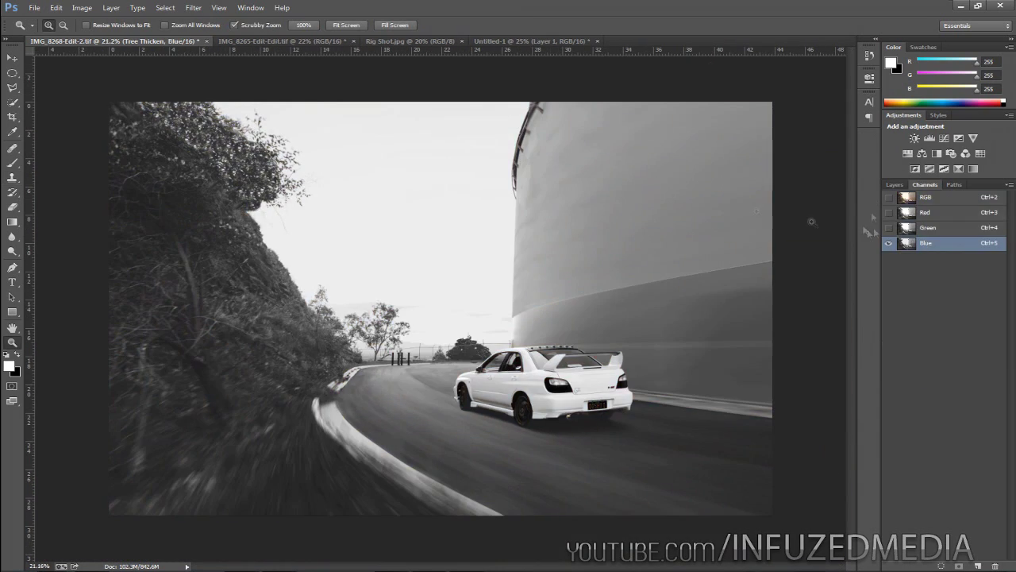
pyautogui.click(82, 7)
pyautogui.click(238, 52)
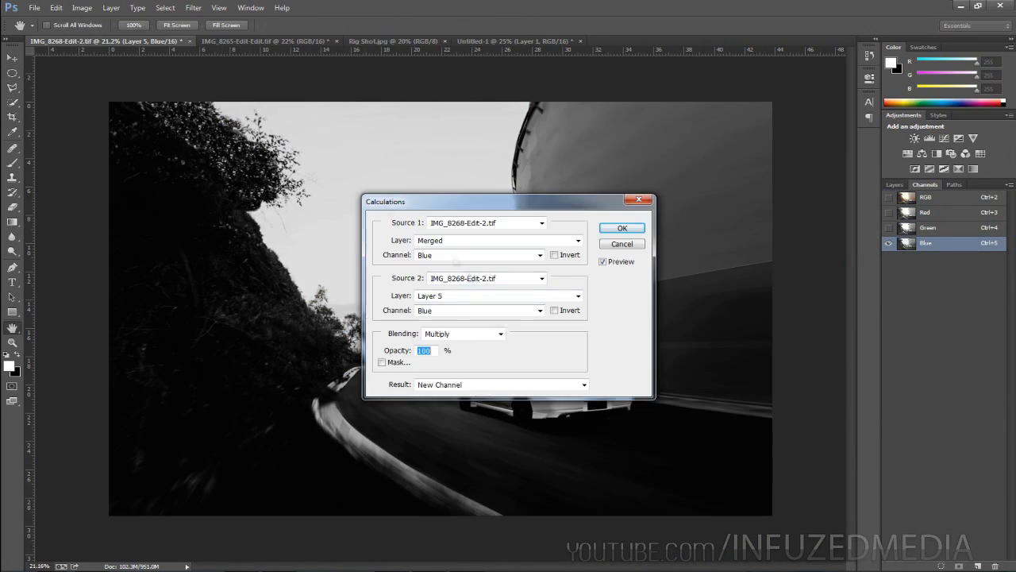
# Create Alpha 1, contrast Alpha 2 with Levels 76/1.88/255, and load it as a selection.
pyautogui.click(622, 228)
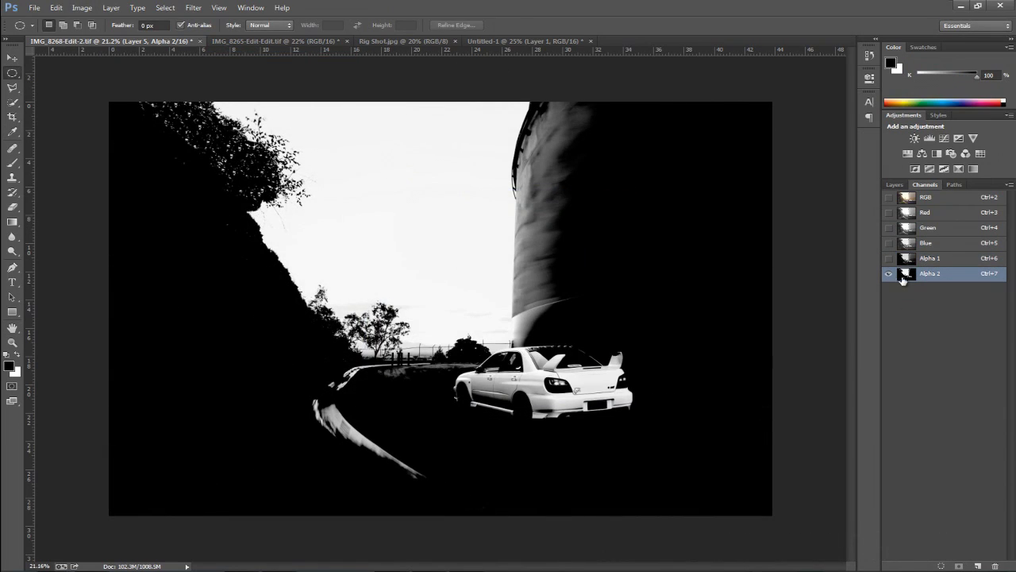
pyautogui.keyDown('ctrl'); pyautogui.click(906, 273); pyautogui.keyUp('ctrl')
pyautogui.click(895, 185)
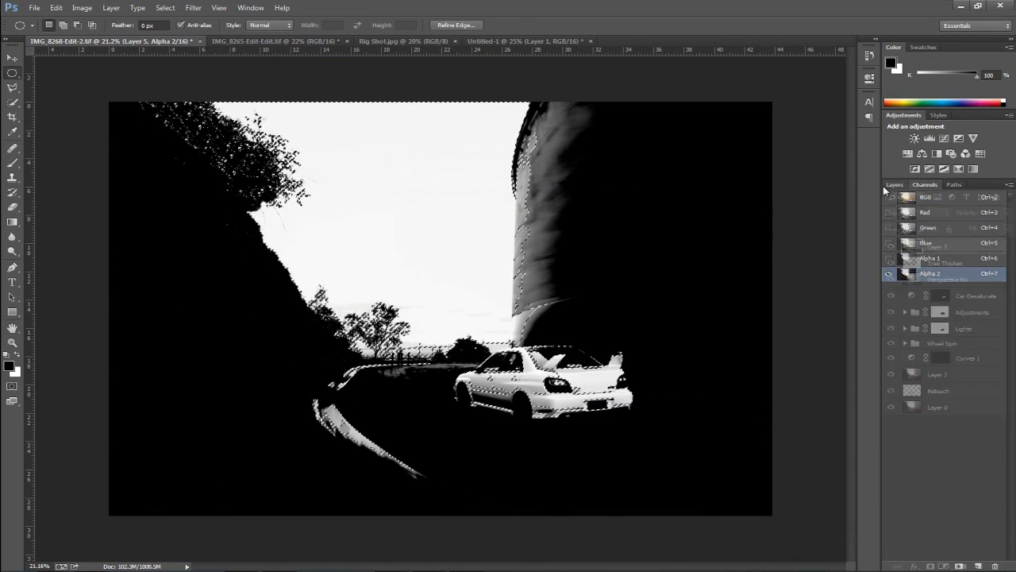
pyautogui.click(931, 566)
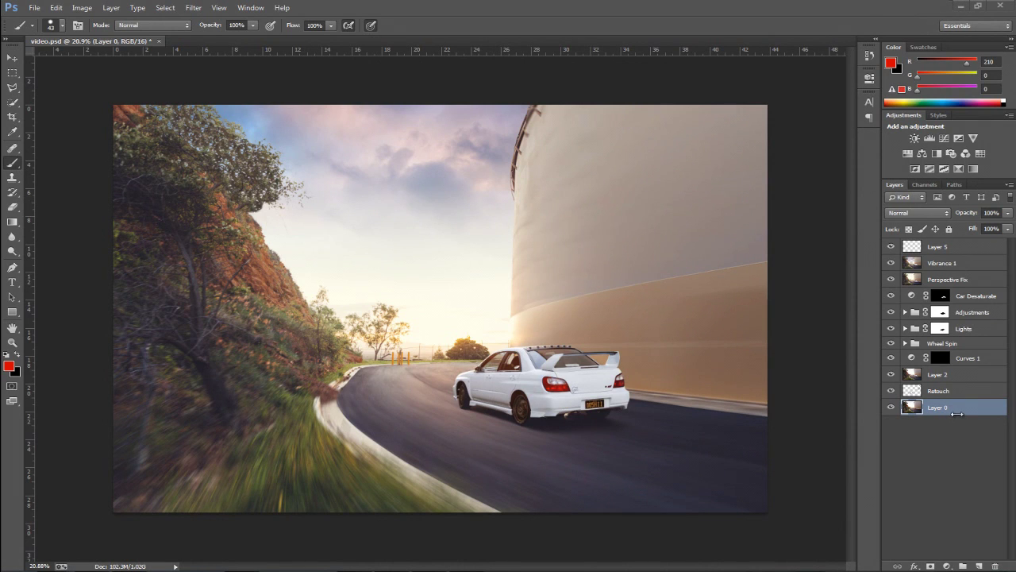
# On Layer 5, circle the road's curb, the horizon and the upper-left treetops in red.
pyautogui.click(965, 249)
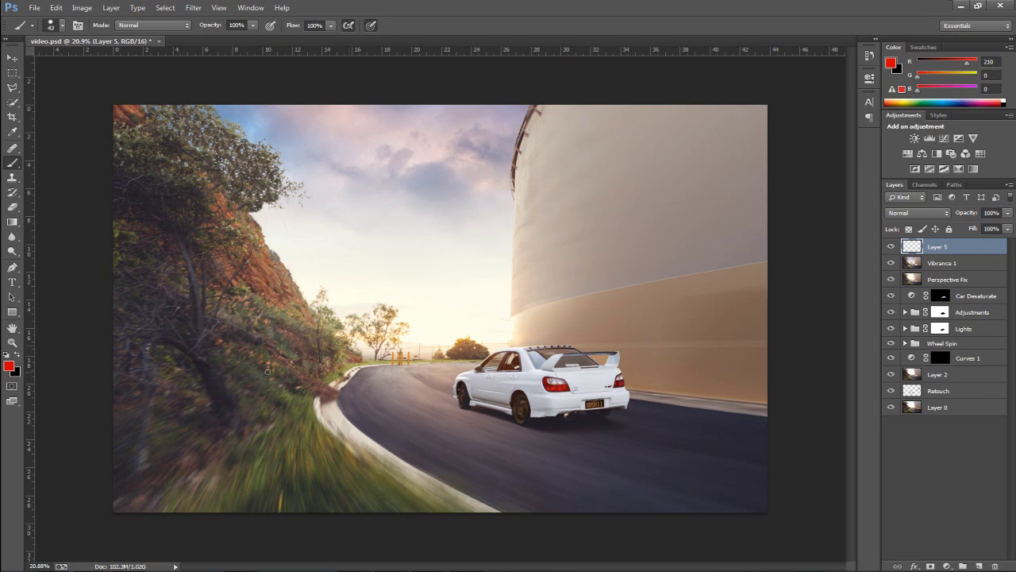
pyautogui.moveTo(332, 367); pyautogui.dragTo(283, 420)
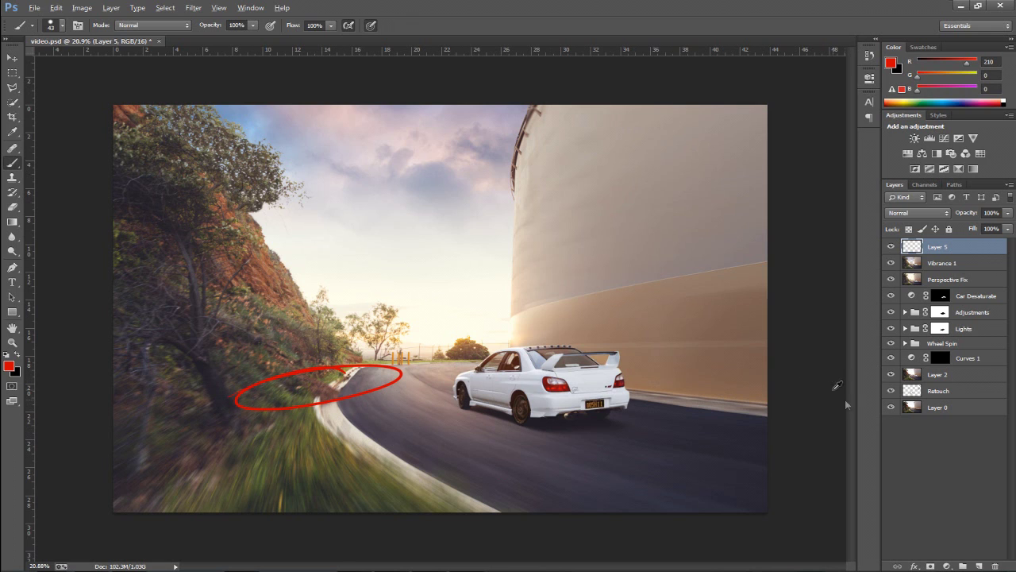
pyautogui.keyDown('alt'); pyautogui.click(891, 406); pyautogui.keyUp('alt')
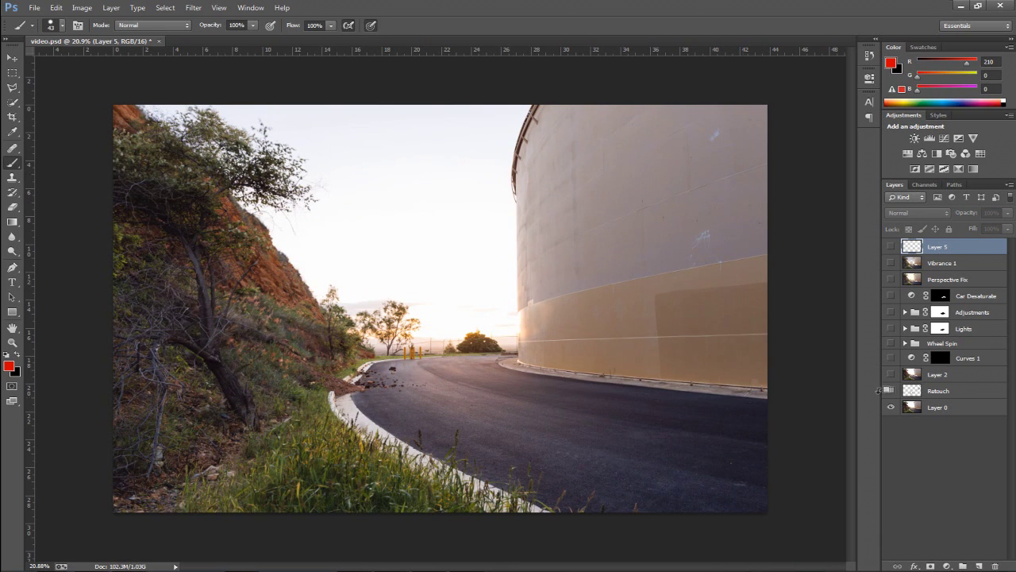
pyautogui.keyDown('alt'); pyautogui.click(891, 407); pyautogui.keyUp('alt')
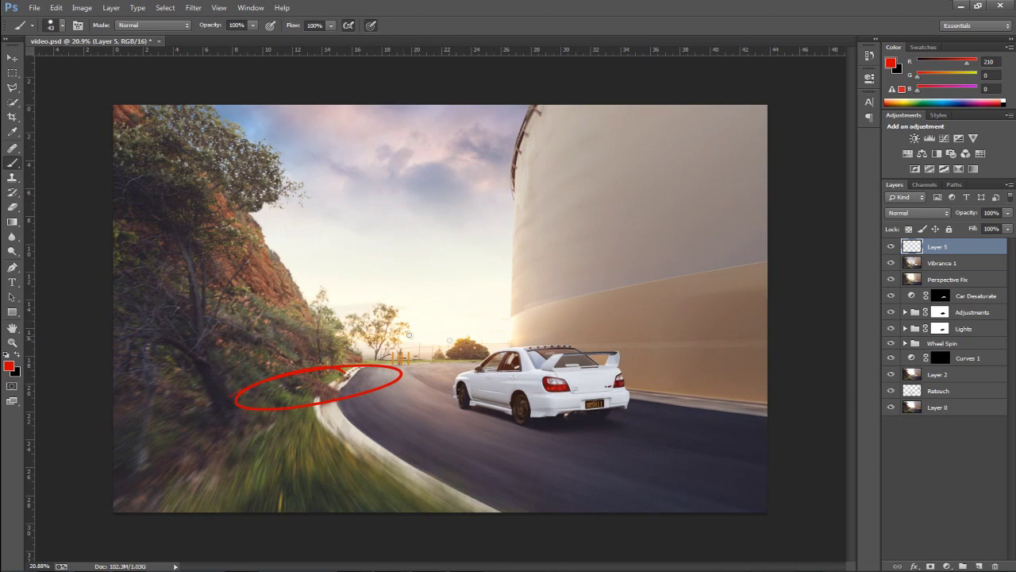
pyautogui.moveTo(424, 331); pyautogui.dragTo(537, 336)
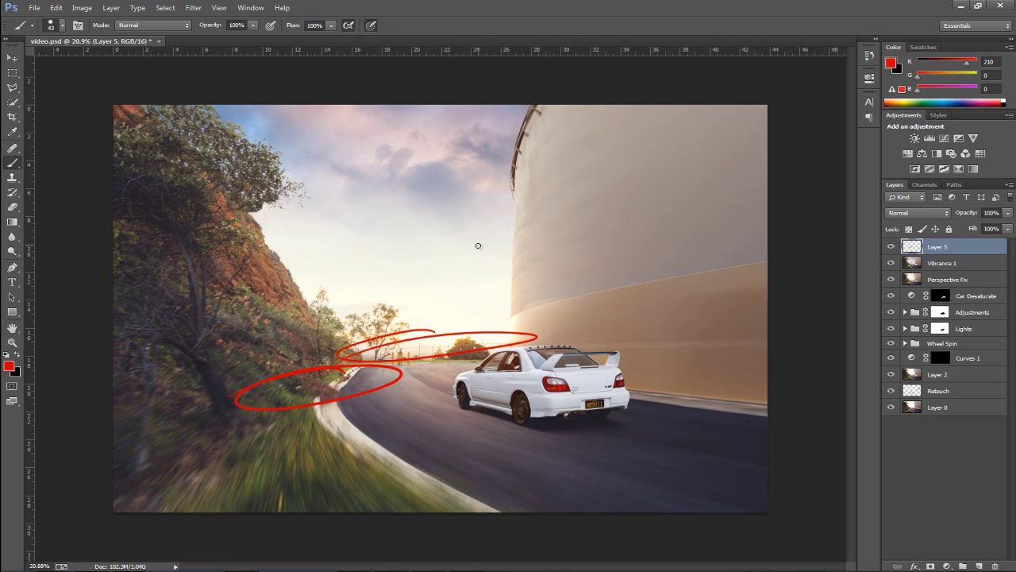
pyautogui.moveTo(236, 116)
pyautogui.mouseDown()
pyautogui.moveTo(199, 213)
pyautogui.moveTo(195, 109)
pyautogui.mouseUp()
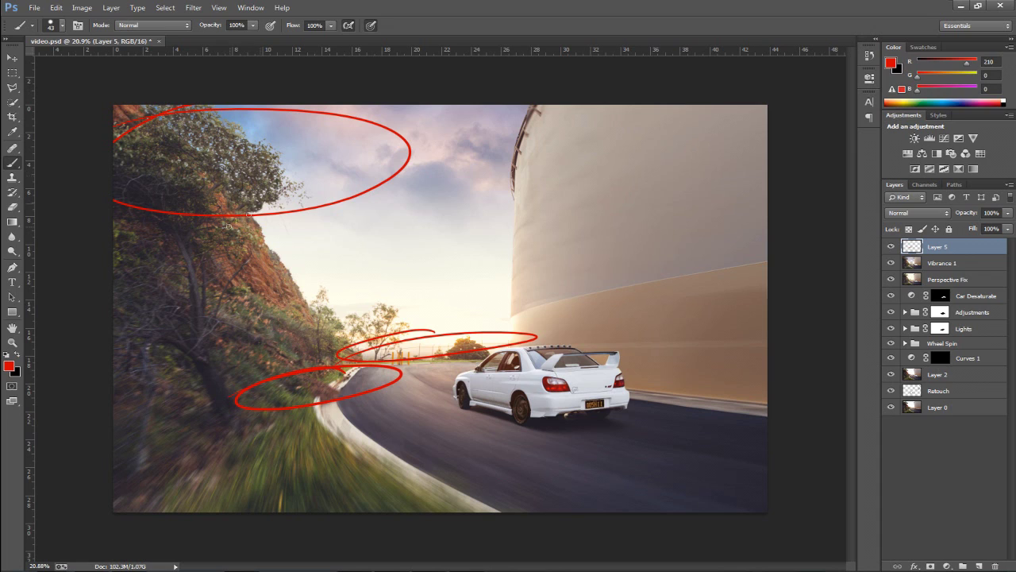
# Undo the red loops and hide Vibrance 1, Perspective Fix and Car Desaturate.
pyautogui.hotkey('ctrl', 'z')
pyautogui.hotkey('ctrl', 'alt', 'z')
pyautogui.hotkey('ctrl', 'alt', 'z')
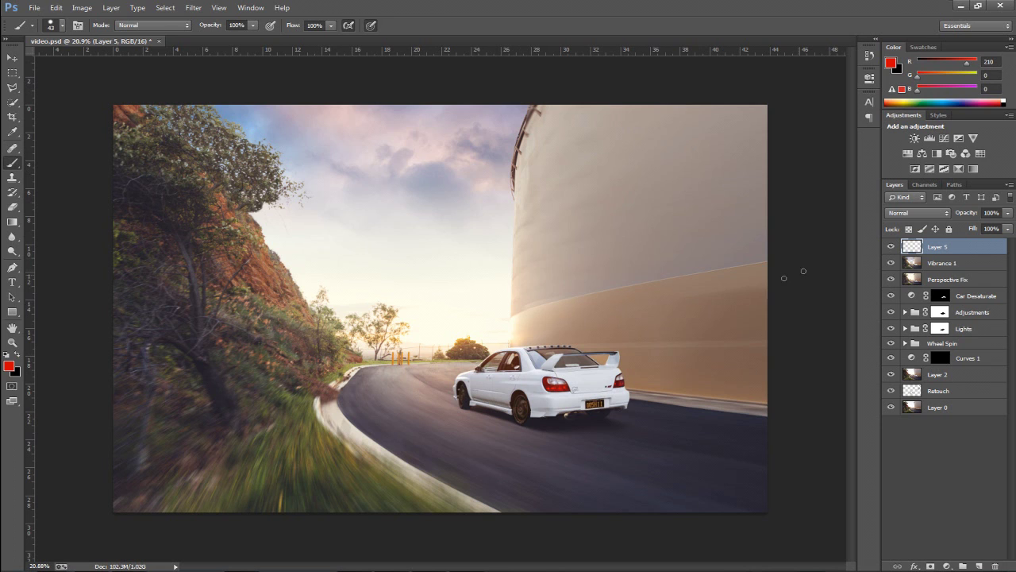
pyautogui.moveTo(891, 263); pyautogui.dragTo(898, 394)
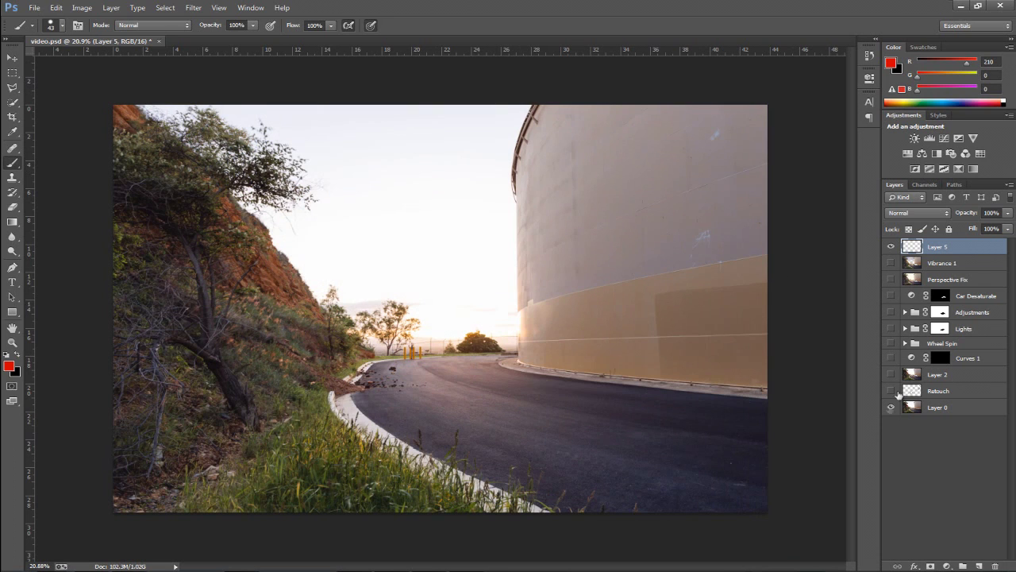
# Toggle the Retouch layer on and off to compare the road with and without debris.
pyautogui.click(953, 412)
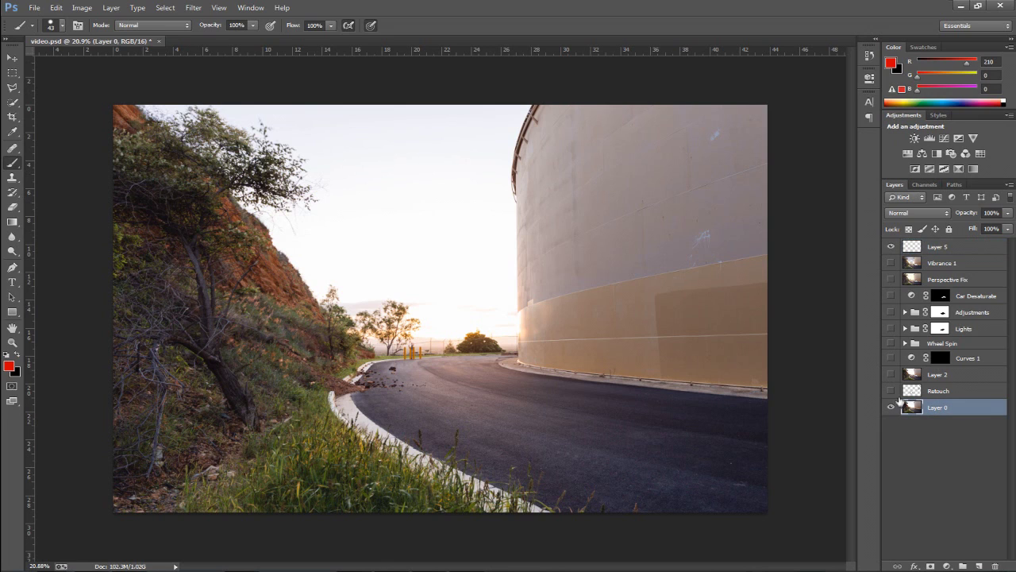
pyautogui.click(967, 251)
pyautogui.click(891, 391)
pyautogui.click(891, 390)
pyautogui.click(892, 391)
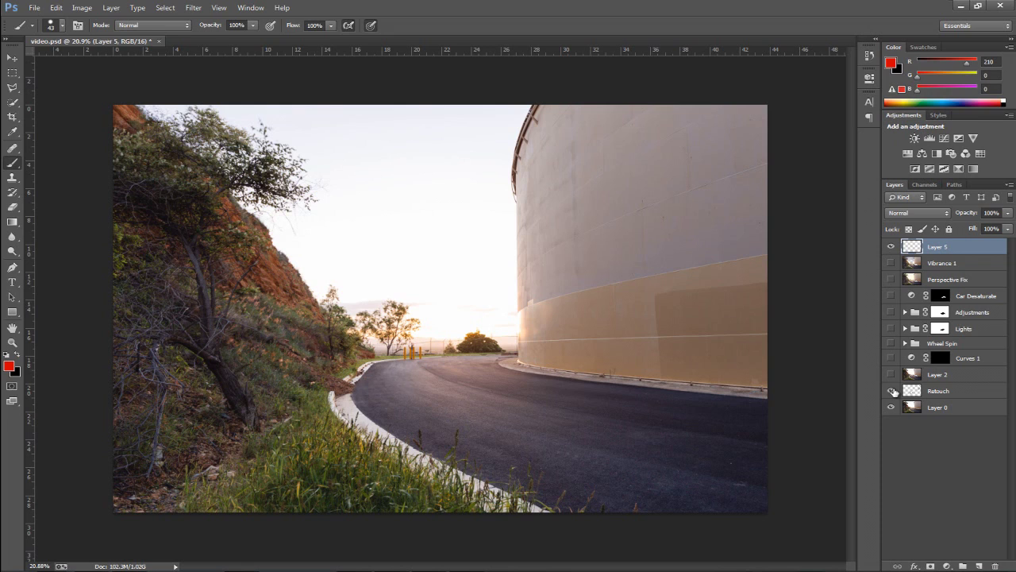
pyautogui.click(891, 390)
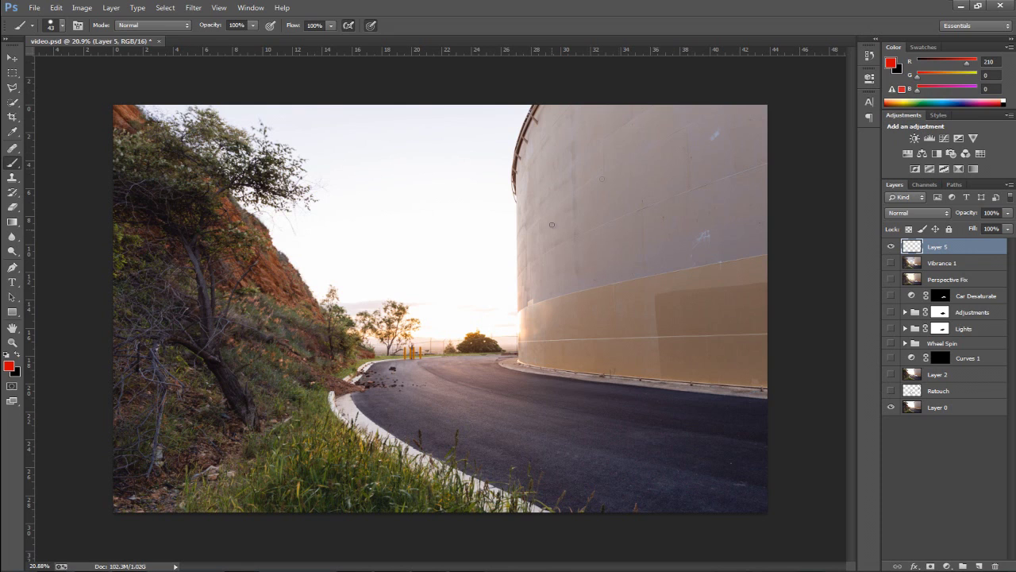
# Circle the tank-wall marks and curb debris in red, undo them, and leave Retouch visible.
pyautogui.moveTo(637, 270)
pyautogui.mouseDown()
pyautogui.moveTo(692, 227)
pyautogui.moveTo(594, 270)
pyautogui.mouseUp()
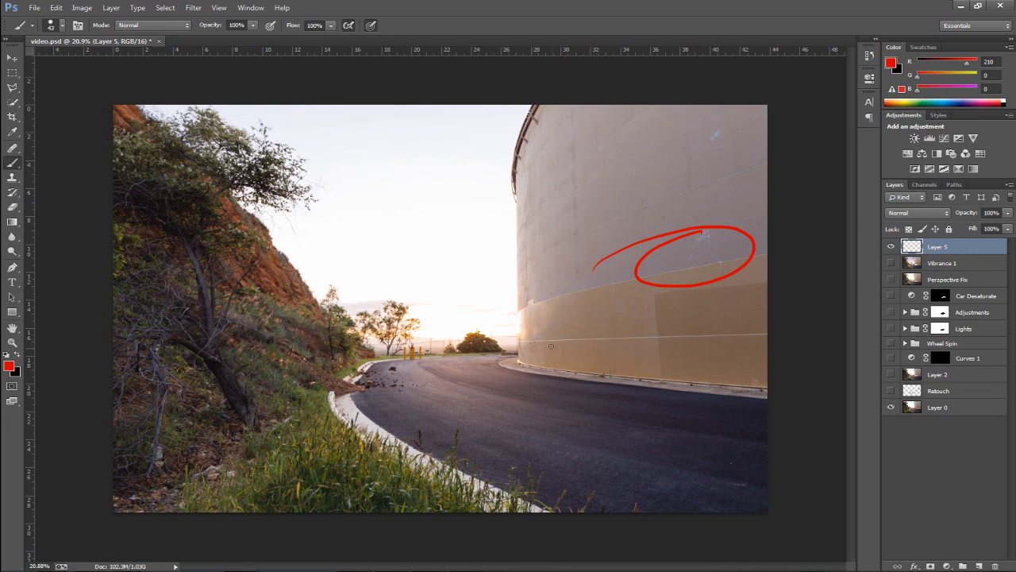
pyautogui.moveTo(412, 367)
pyautogui.mouseDown()
pyautogui.moveTo(343, 402)
pyautogui.moveTo(438, 399)
pyautogui.mouseUp()
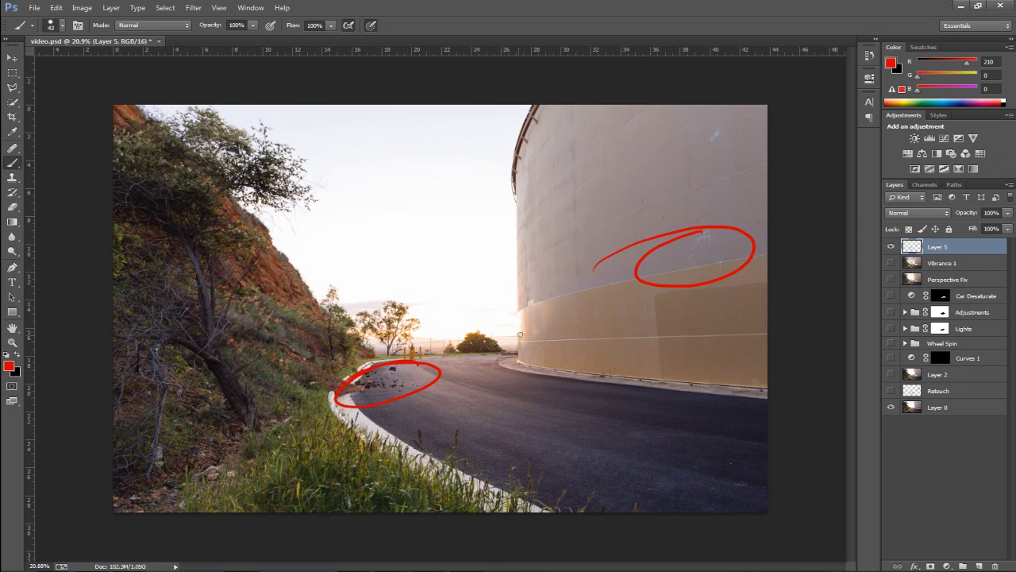
pyautogui.hotkey('ctrl', 'alt', 'z')
pyautogui.hotkey('ctrl', 'alt', 'z')
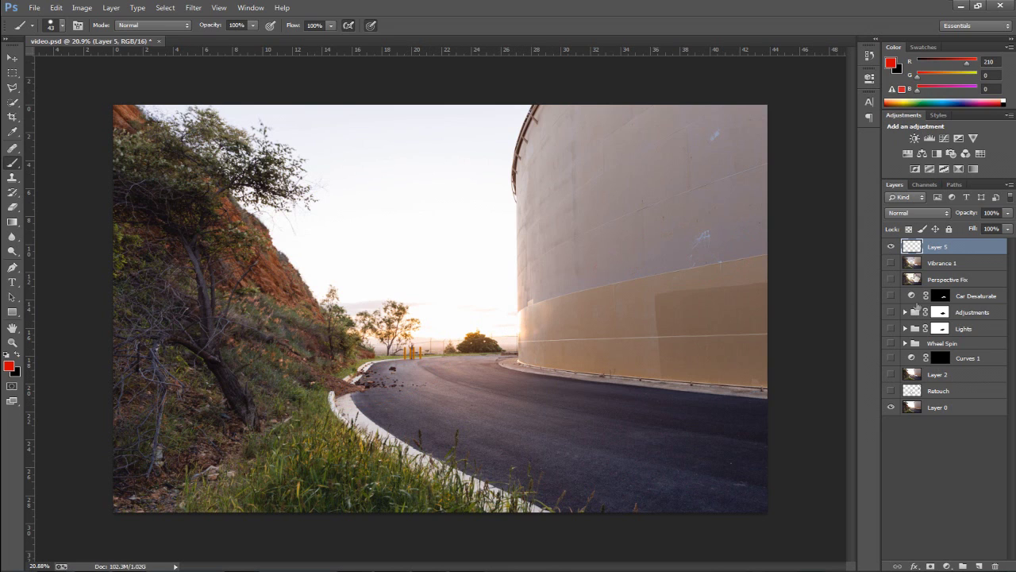
pyautogui.click(891, 390)
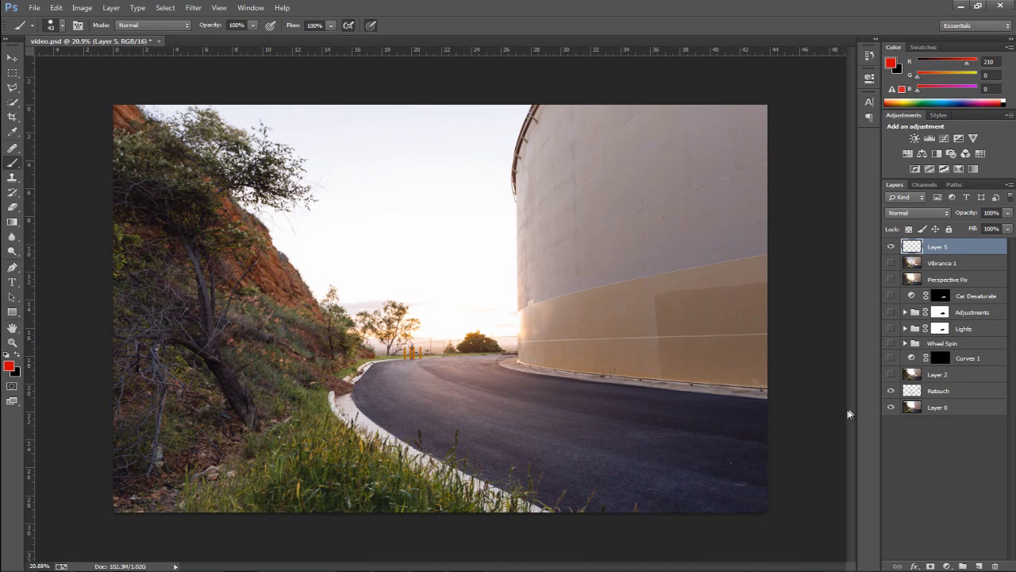
pyautogui.click(937, 378)
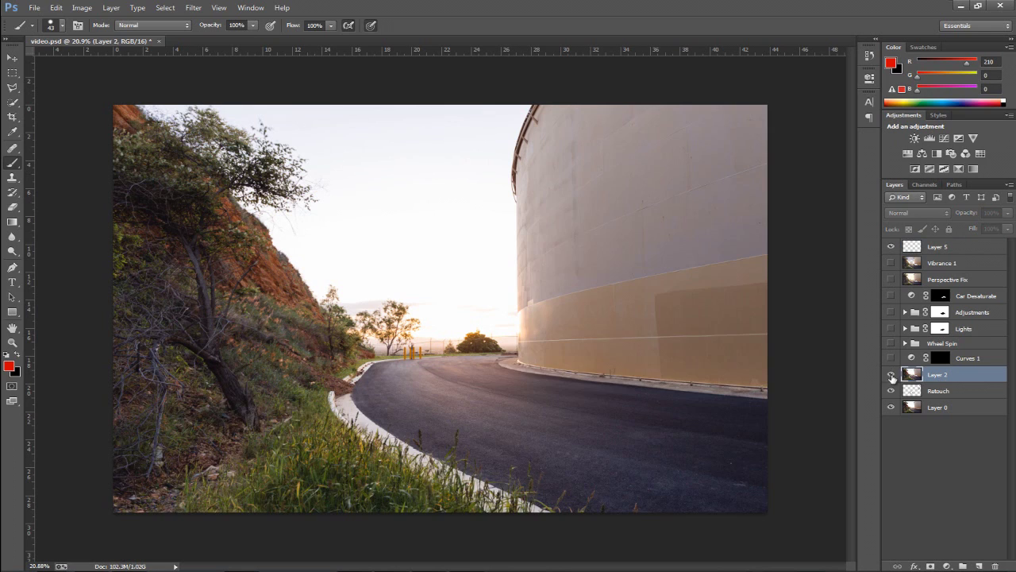
# Turn the car layer, its Curves 1 adjustment and the Wheel Spin group back on.
pyautogui.click(891, 374)
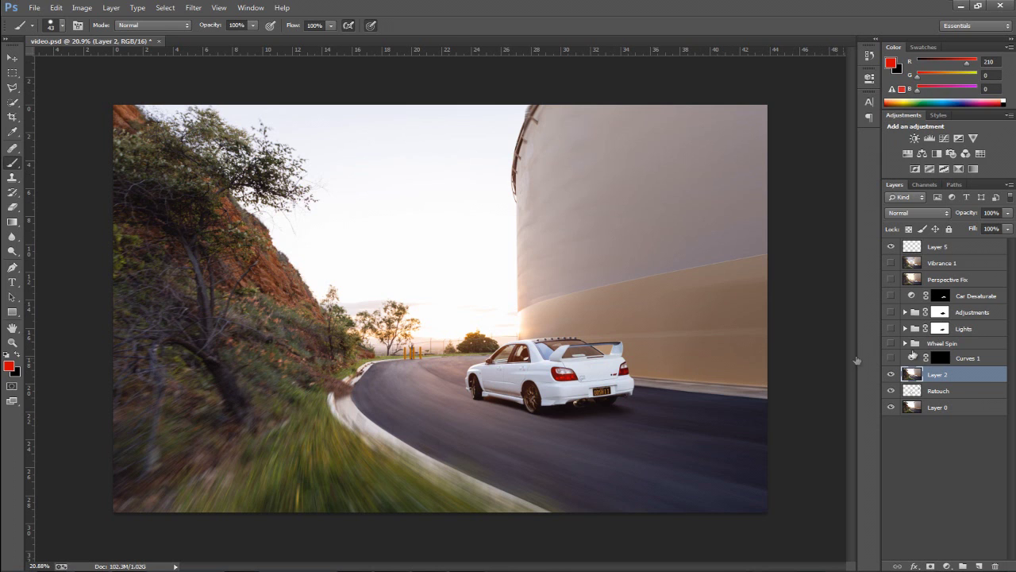
pyautogui.click(891, 375)
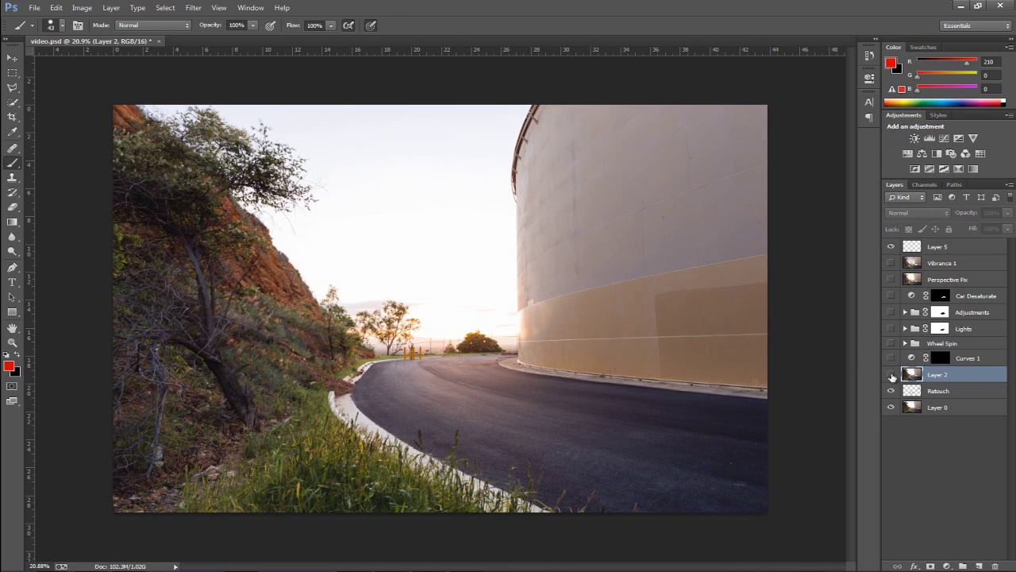
pyautogui.click(891, 374)
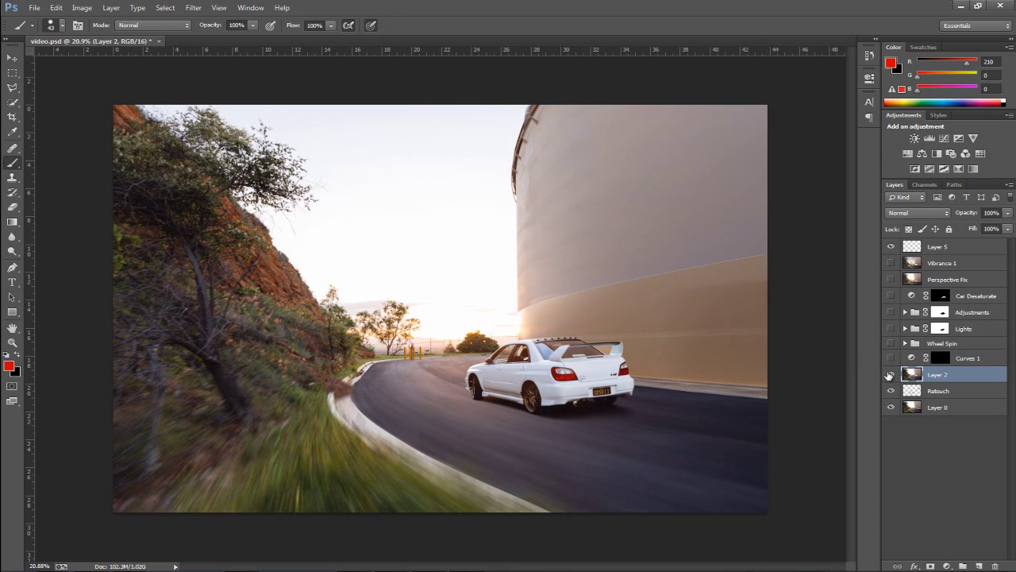
pyautogui.click(891, 375)
pyautogui.click(891, 375)
pyautogui.click(942, 343)
pyautogui.click(891, 358)
pyautogui.click(891, 343)
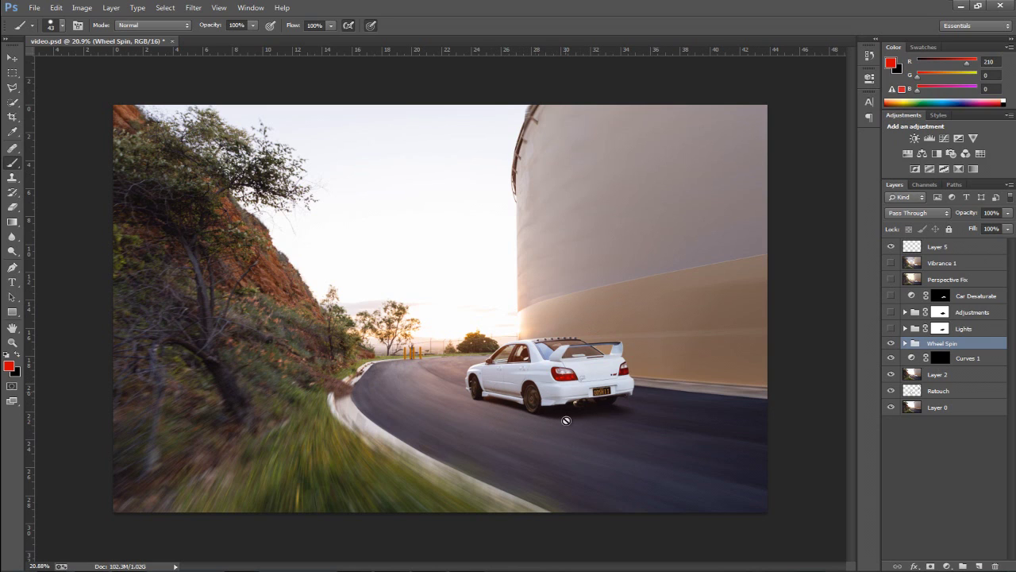
# Show the Lights glow group, toggling it repeatedly to compare the scene with and without glow.
pyautogui.click(970, 330)
pyautogui.click(891, 329)
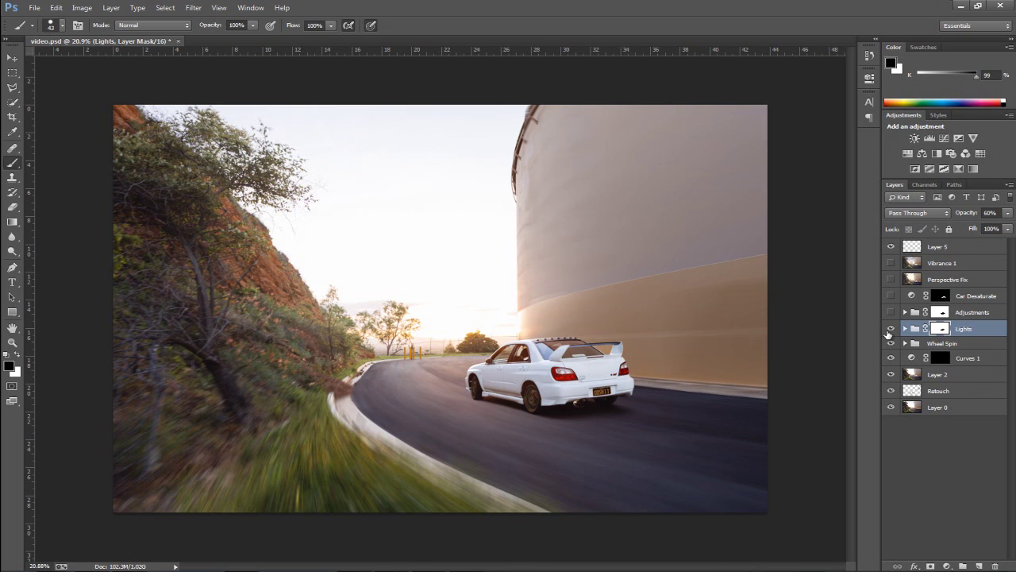
pyautogui.click(891, 329)
pyautogui.click(891, 329)
pyautogui.click(891, 329)
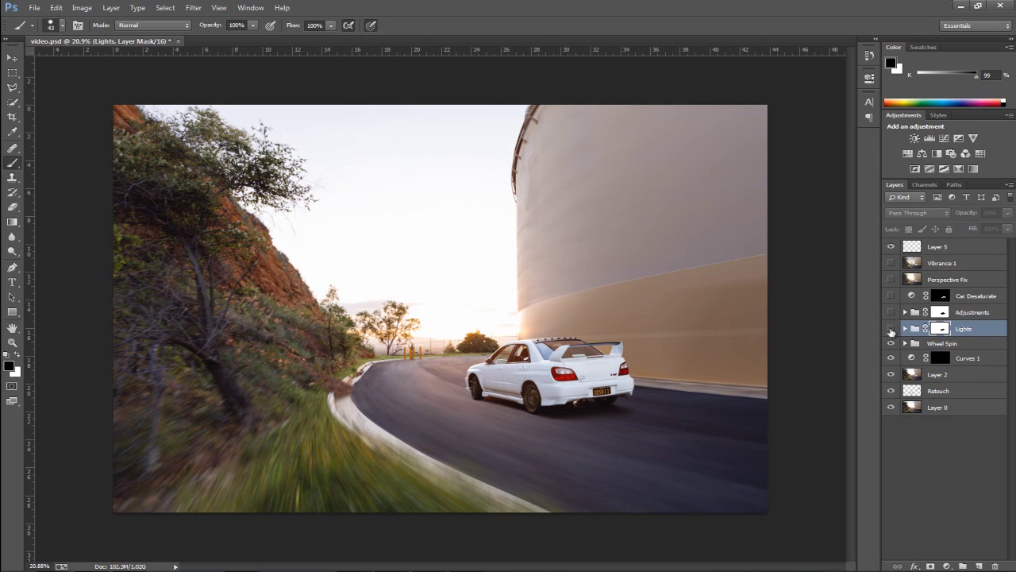
pyautogui.click(891, 328)
pyautogui.click(890, 329)
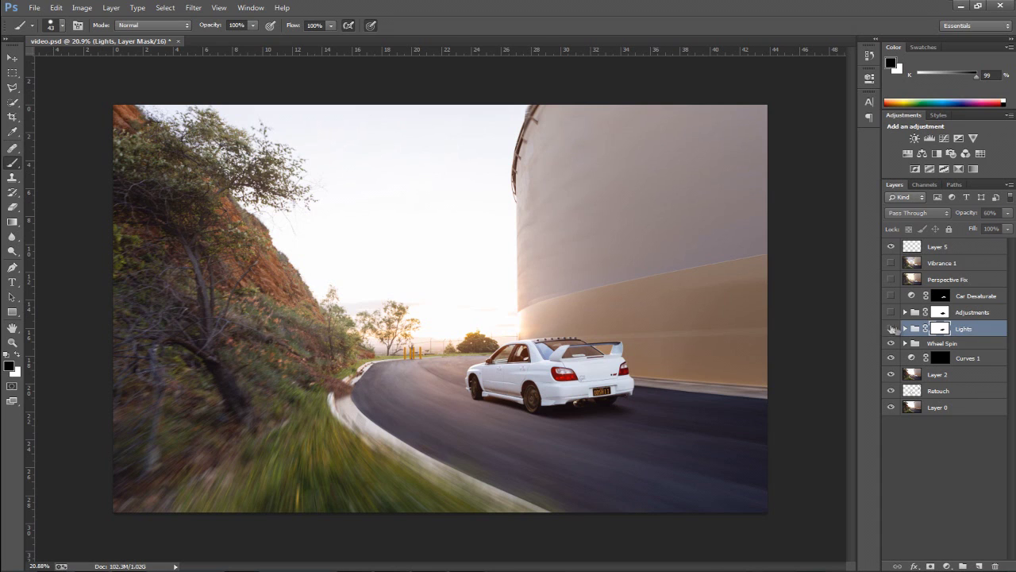
pyautogui.click(891, 329)
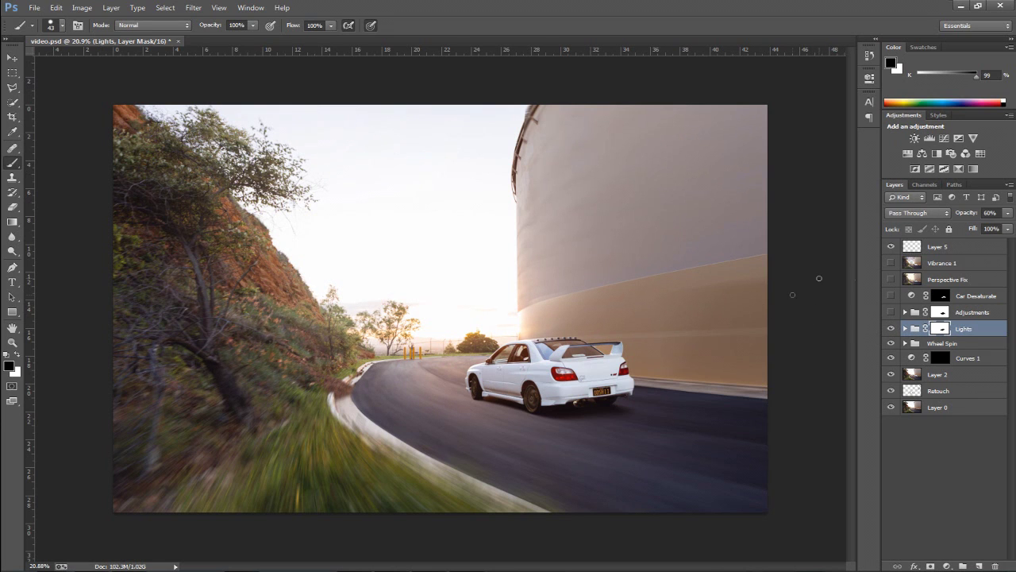
pyautogui.click(890, 329)
pyautogui.click(890, 329)
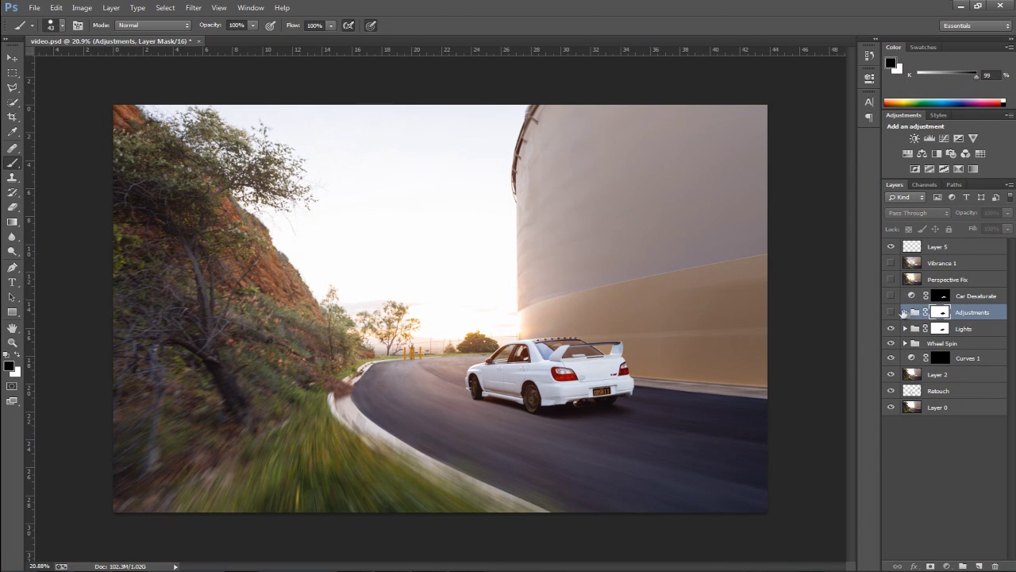
# Show the Adjustments group with its layers hidden, then switch Curves 2 on.
pyautogui.click(906, 312)
pyautogui.click(890, 312)
pyautogui.moveTo(890, 328); pyautogui.dragTo(893, 366)
pyautogui.click(890, 361)
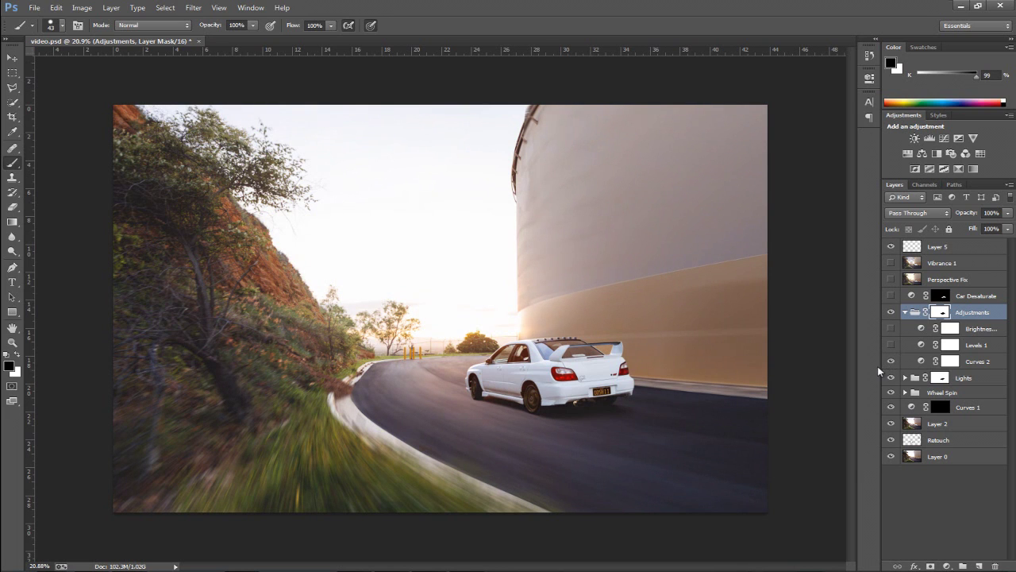
pyautogui.click(891, 361)
pyautogui.click(891, 362)
pyautogui.click(892, 362)
pyautogui.click(891, 361)
# Zoom in on the car to compare Curves 2's effect on its shadow, then zoom back out.
pyautogui.press('z')
pyautogui.moveTo(564, 403); pyautogui.dragTo(810, 355)
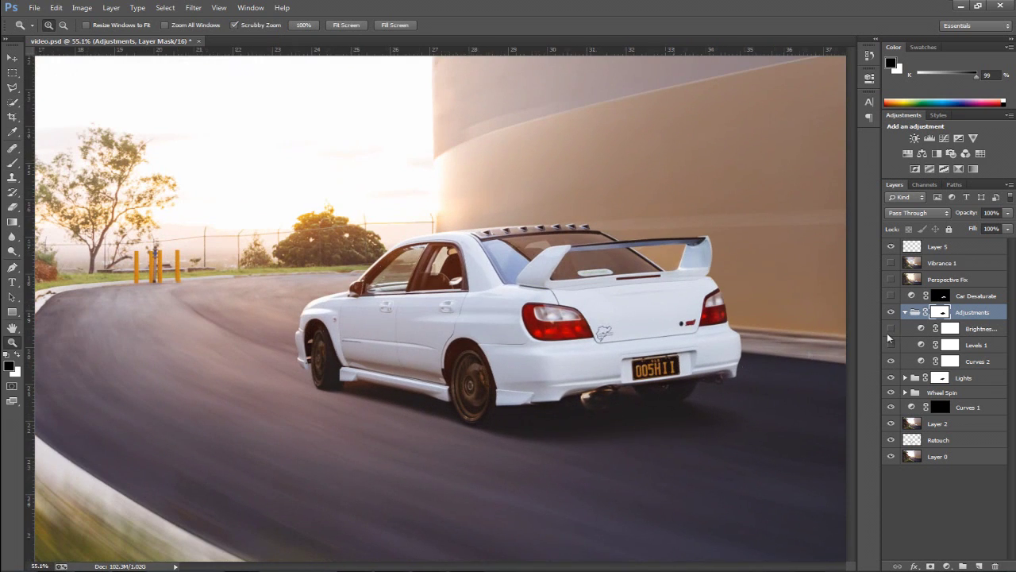
pyautogui.click(890, 362)
pyautogui.click(891, 362)
pyautogui.click(891, 362)
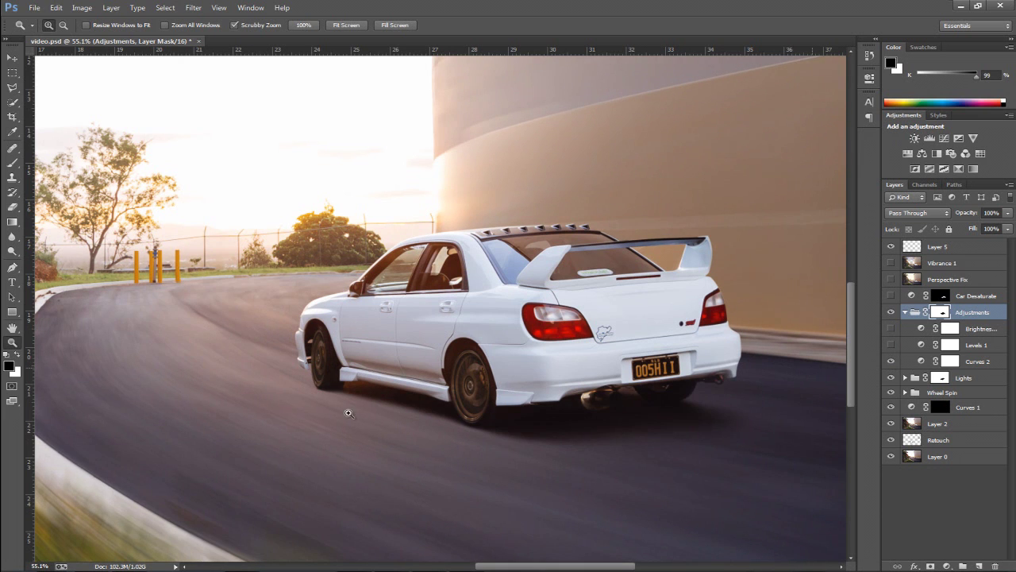
pyautogui.moveTo(496, 380); pyautogui.dragTo(471, 376)
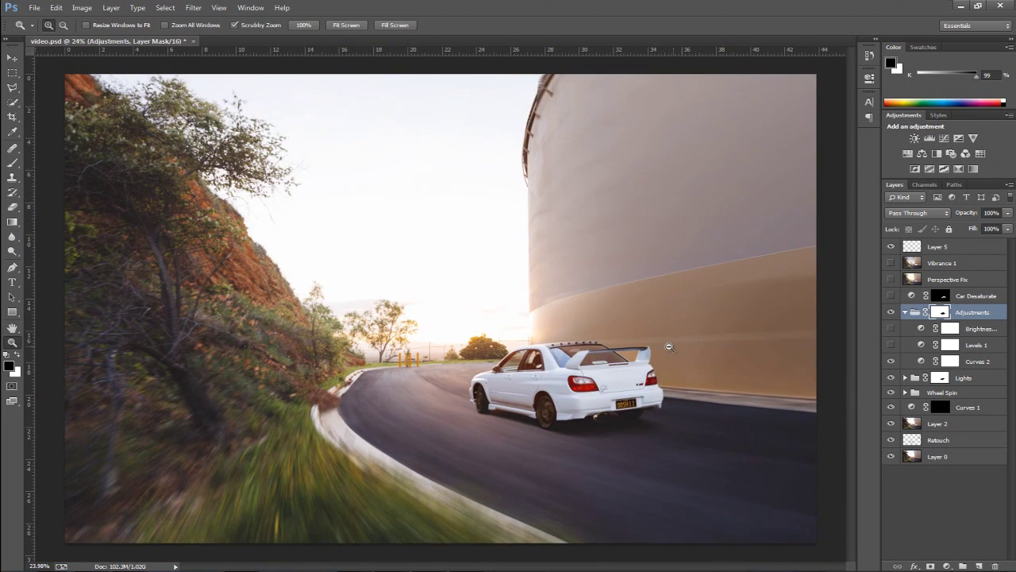
pyautogui.moveTo(810, 332); pyautogui.dragTo(801, 331)
# Turn on Levels 1 for a golden tone, keep Curves 2 on, and leave Brightness/Contrast off.
pyautogui.click(890, 346)
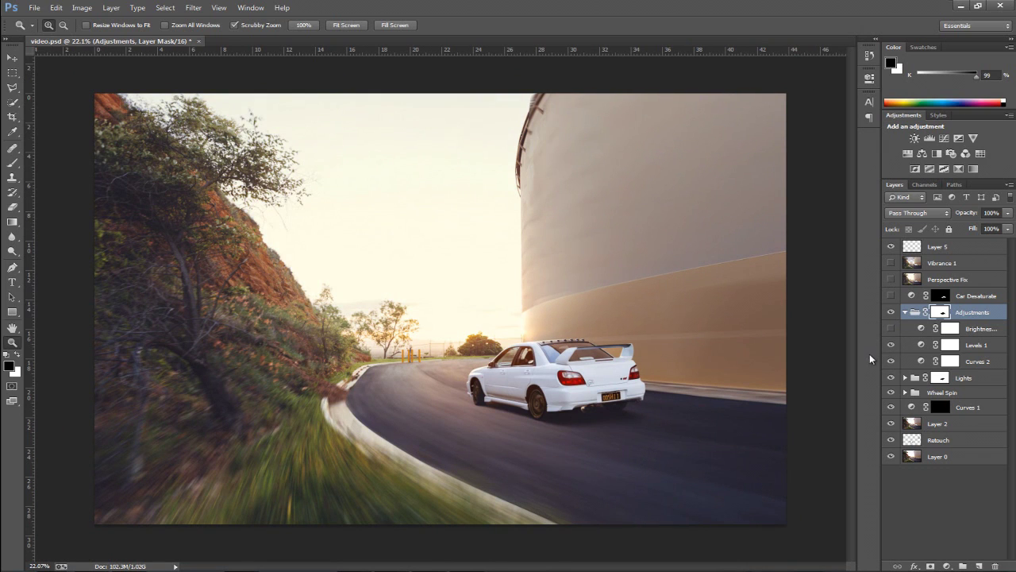
pyautogui.click(891, 362)
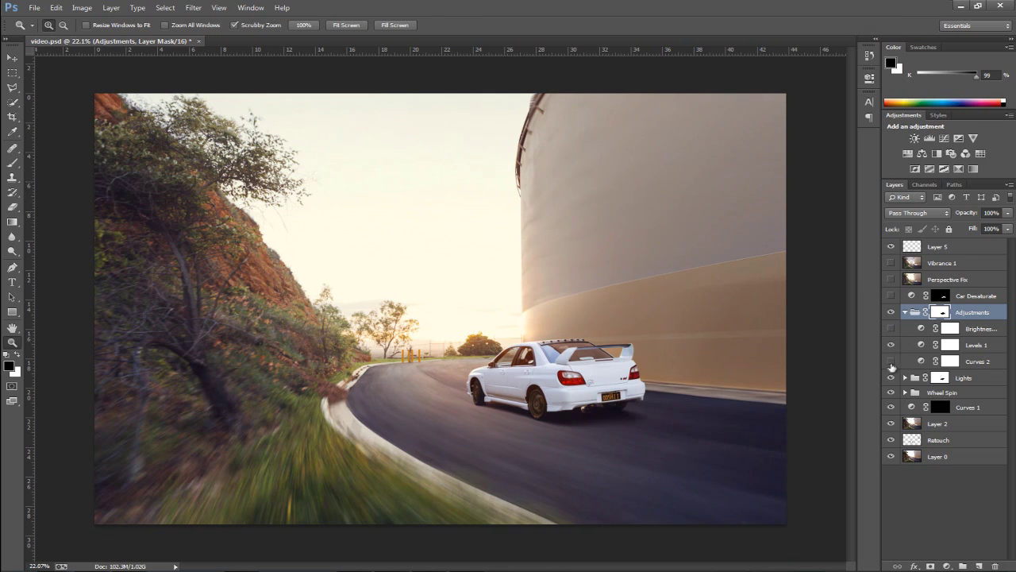
pyautogui.click(891, 362)
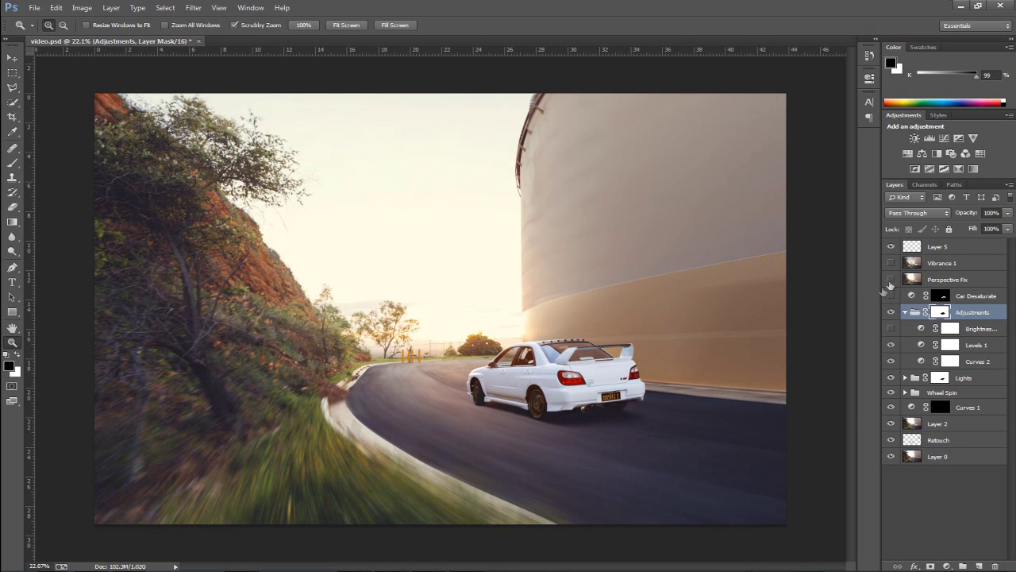
pyautogui.click(891, 329)
pyautogui.click(891, 329)
pyautogui.click(959, 300)
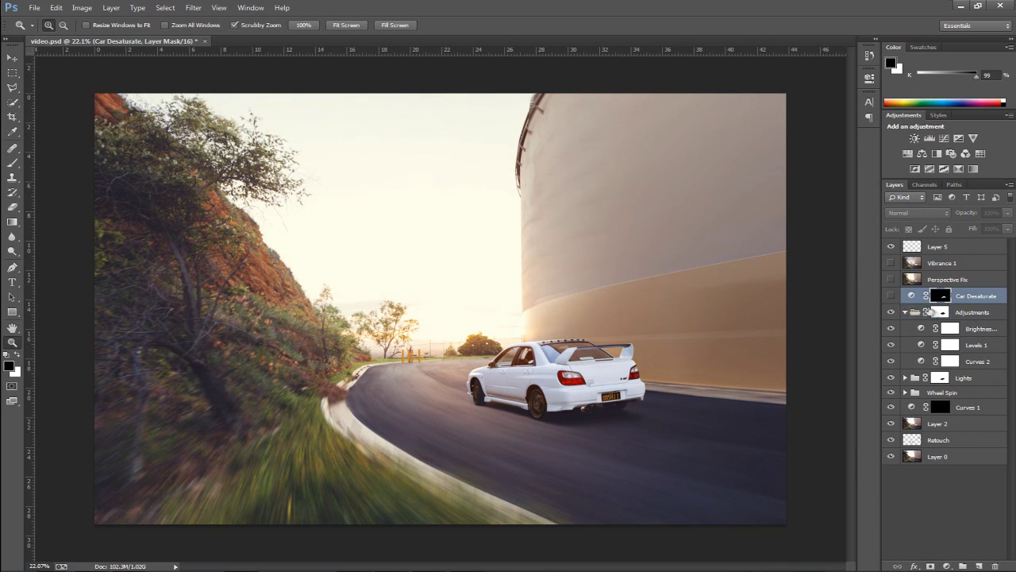
# Check Car Desaturate's Hue/Saturation at Saturation −45, enable it, and close its Properties.
pyautogui.moveTo(496, 381); pyautogui.dragTo(552, 372)
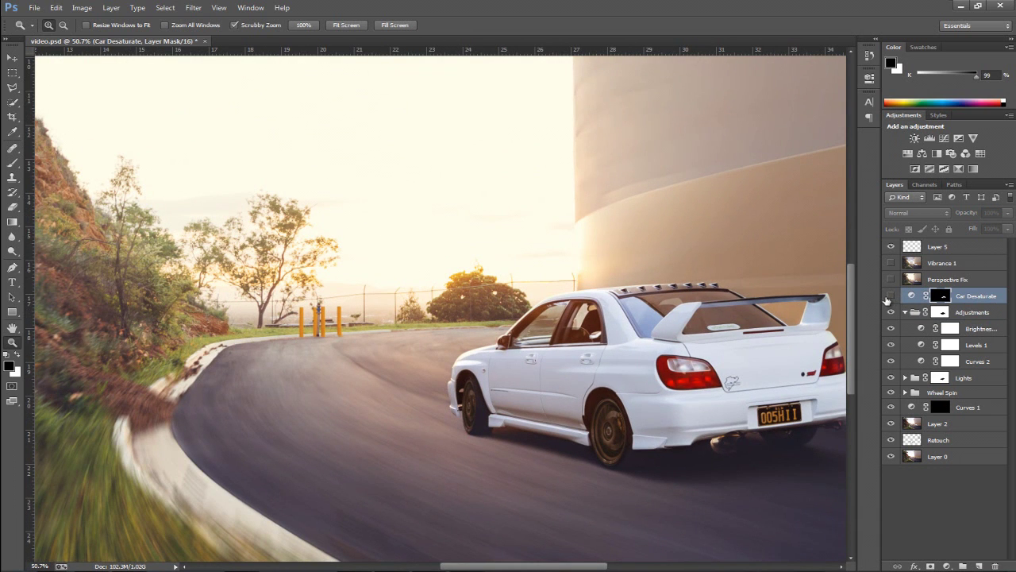
pyautogui.doubleClick(911, 296)
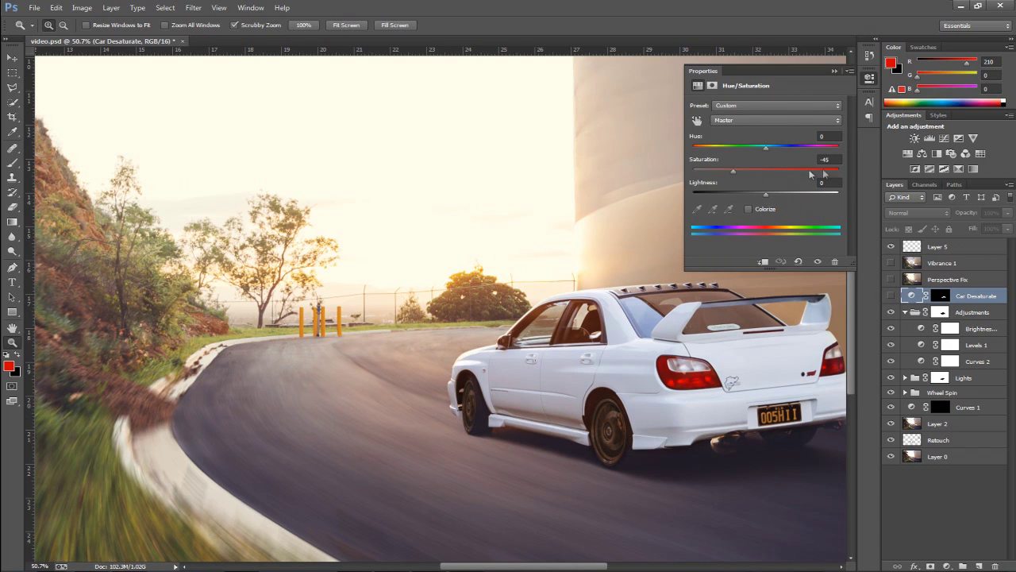
pyautogui.click(891, 296)
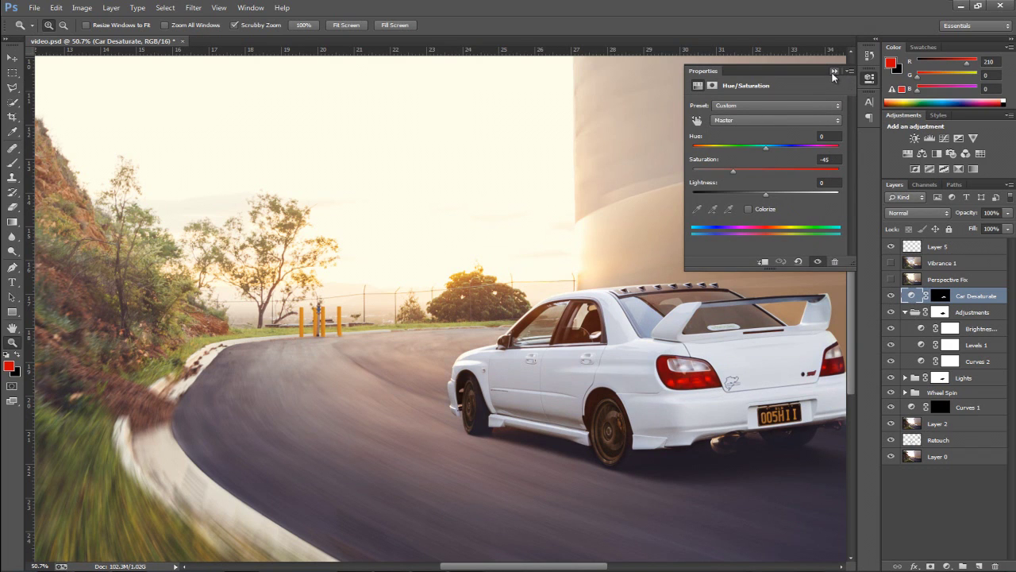
pyautogui.click(834, 71)
pyautogui.scroll(-3, 603, 342)
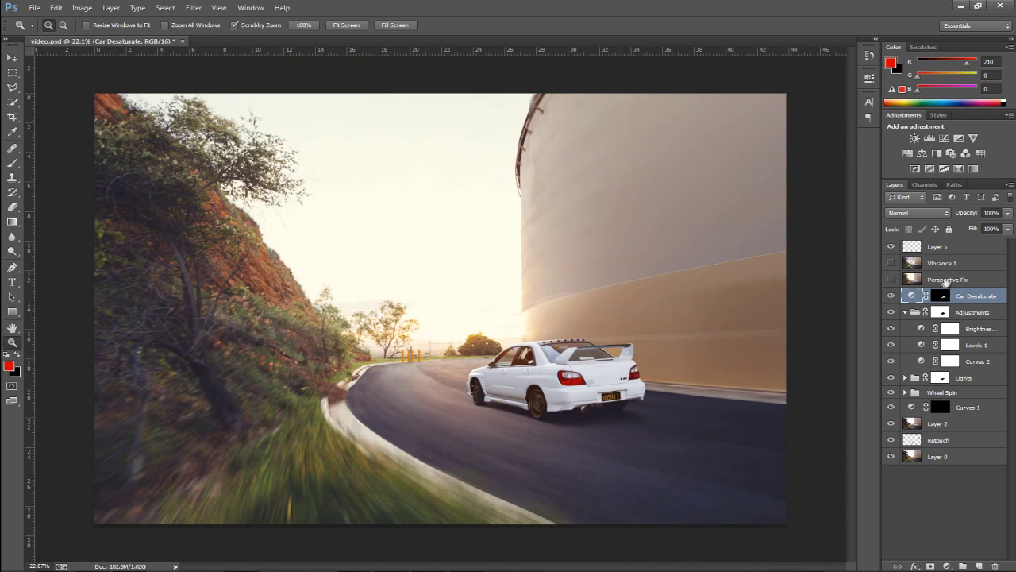
pyautogui.click(945, 281)
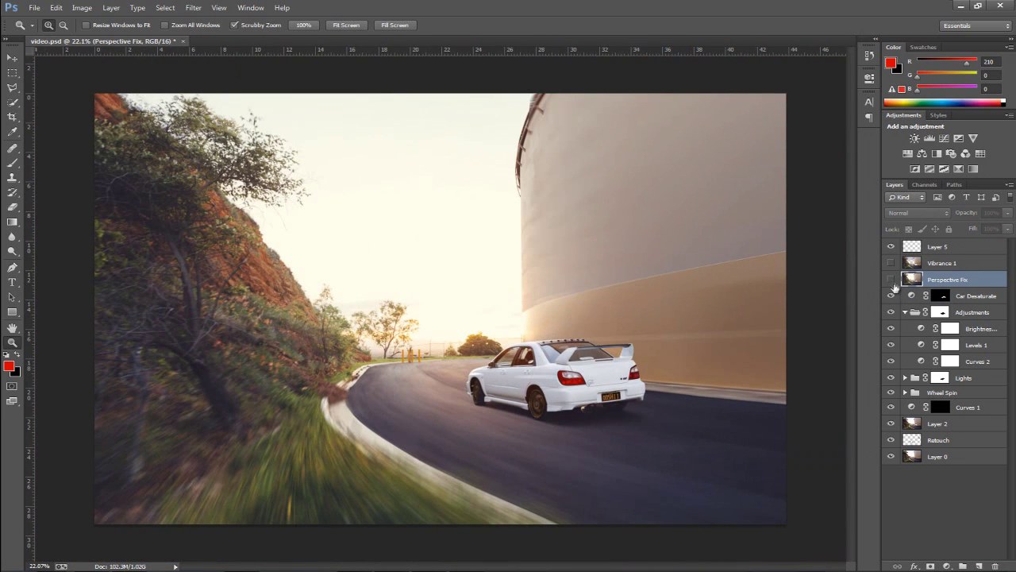
# Turn on the Perspective Fix layer, toggling it to compare the corrected and original perspective.
pyautogui.click(891, 280)
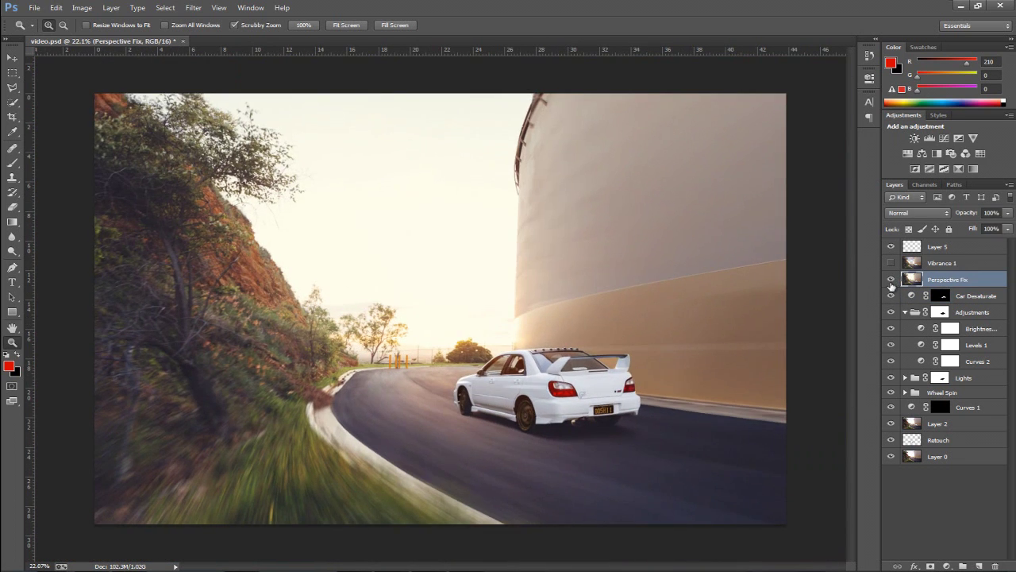
pyautogui.click(891, 281)
pyautogui.click(890, 282)
pyautogui.click(891, 280)
pyautogui.click(891, 281)
# Enable the Vibrance 1 cloudy pink sky, toggling it several times to compare.
pyautogui.click(918, 265)
pyautogui.click(891, 263)
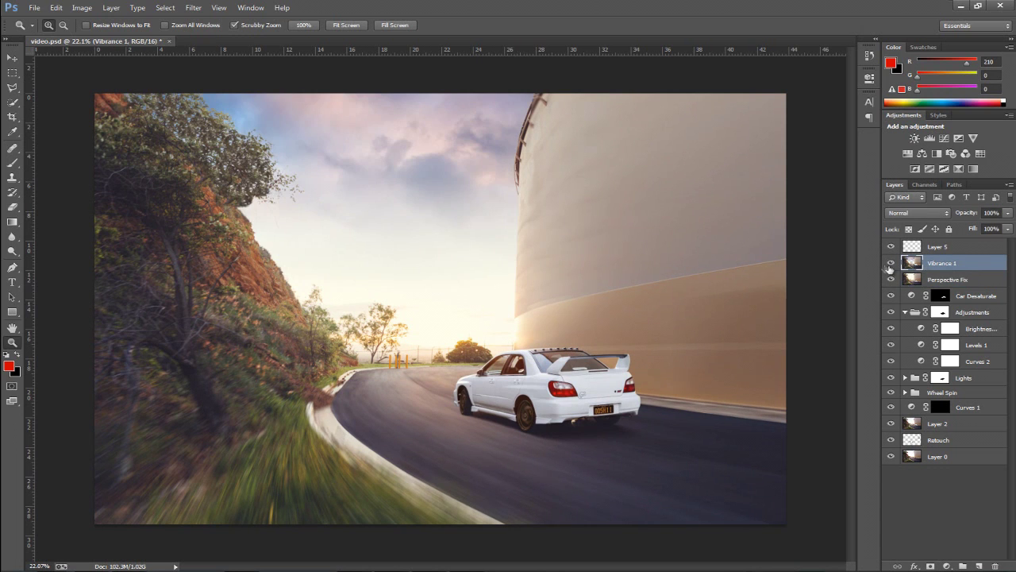
pyautogui.click(891, 264)
pyautogui.click(891, 264)
pyautogui.click(891, 264)
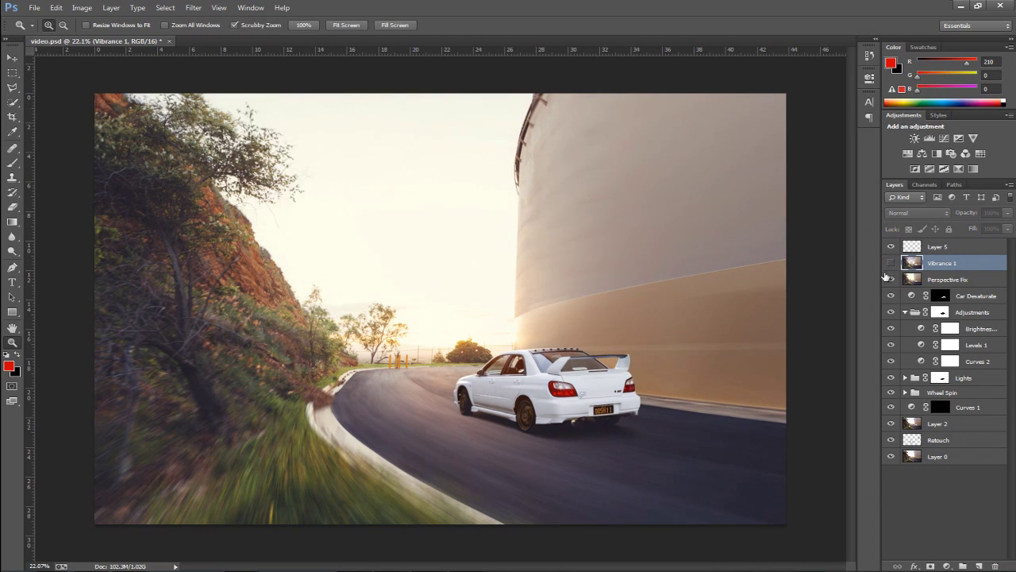
pyautogui.click(891, 263)
pyautogui.click(891, 264)
pyautogui.click(891, 263)
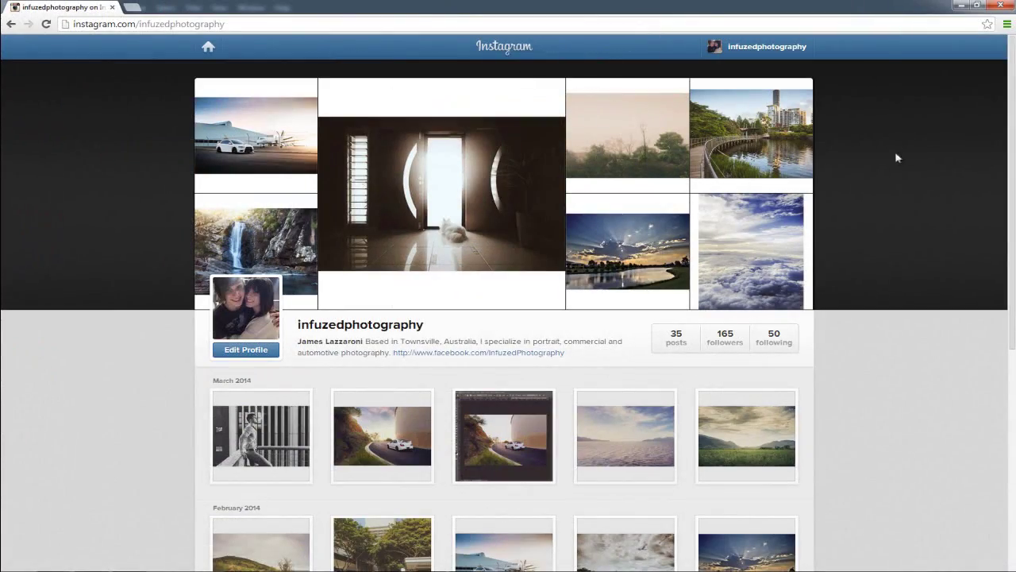
# Scroll the Instagram profile to the March 2014 posts containing the finished composite.
pyautogui.moveTo(1010, 153); pyautogui.dragTo(1015, 133)
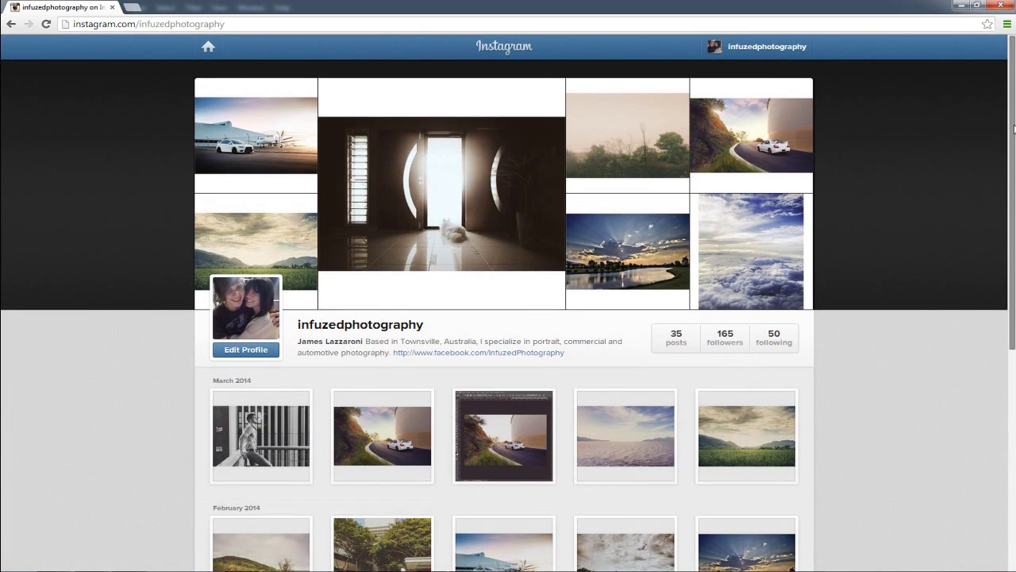
pyautogui.moveTo(1014, 129); pyautogui.dragTo(1014, 156)
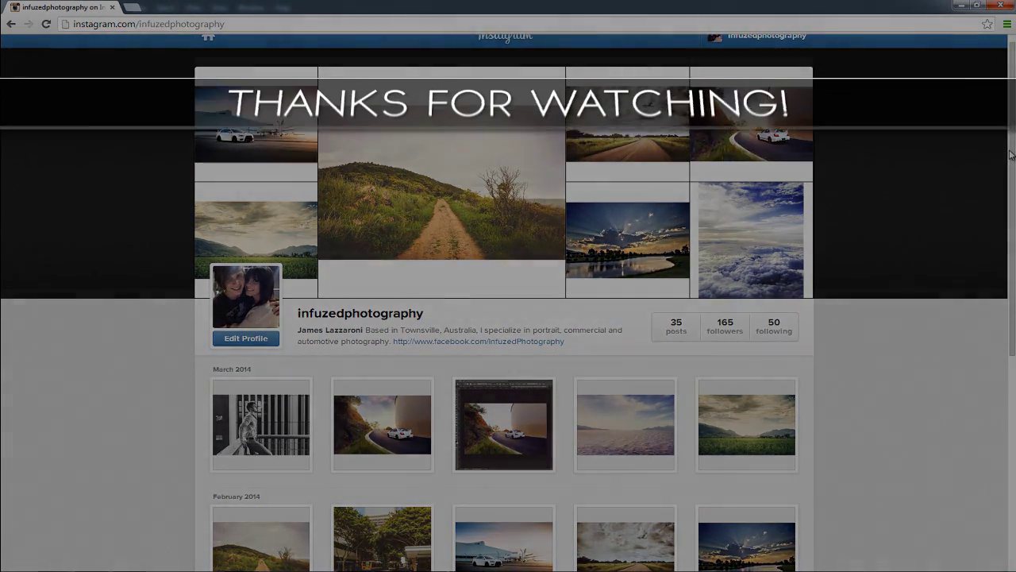
pyautogui.moveTo(1010, 152); pyautogui.dragTo(1014, 227)
pyautogui.scroll(-1, 981, 213)
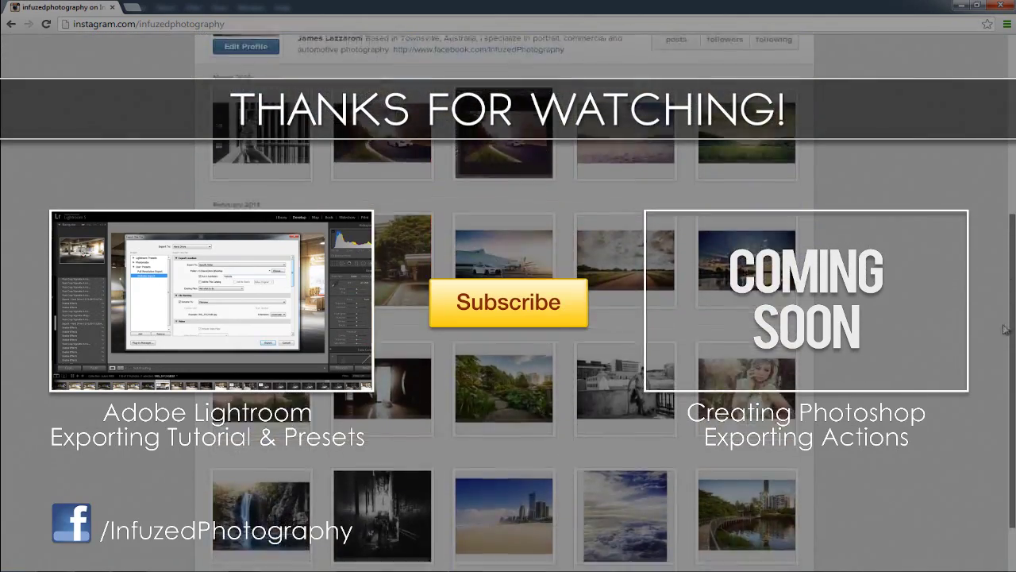
# Scroll the Instagram profile up and down, then bring Photoshop's video.psd back to the front.
pyautogui.scroll(3, 981, 213)
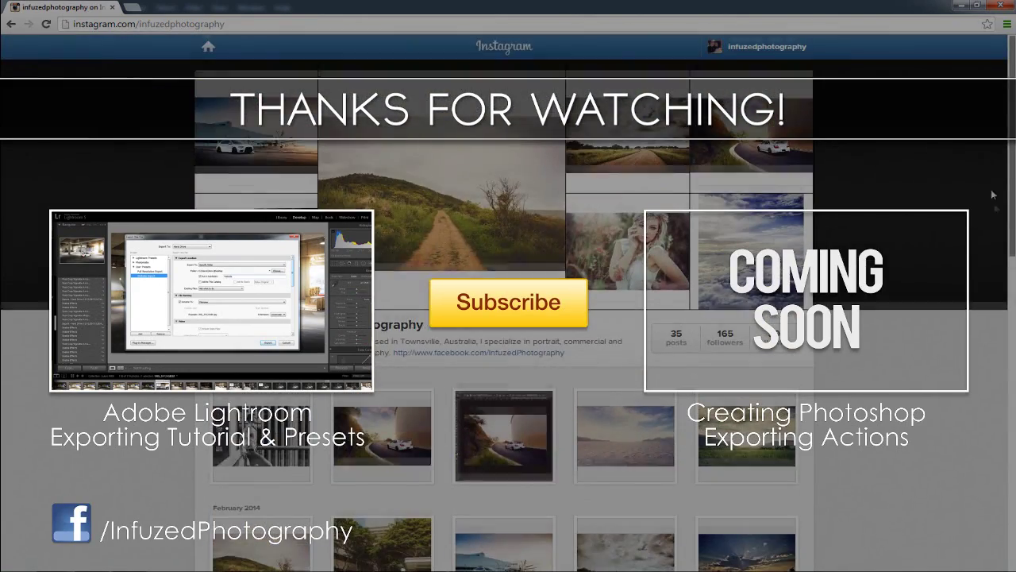
pyautogui.scroll(-1, 992, 193)
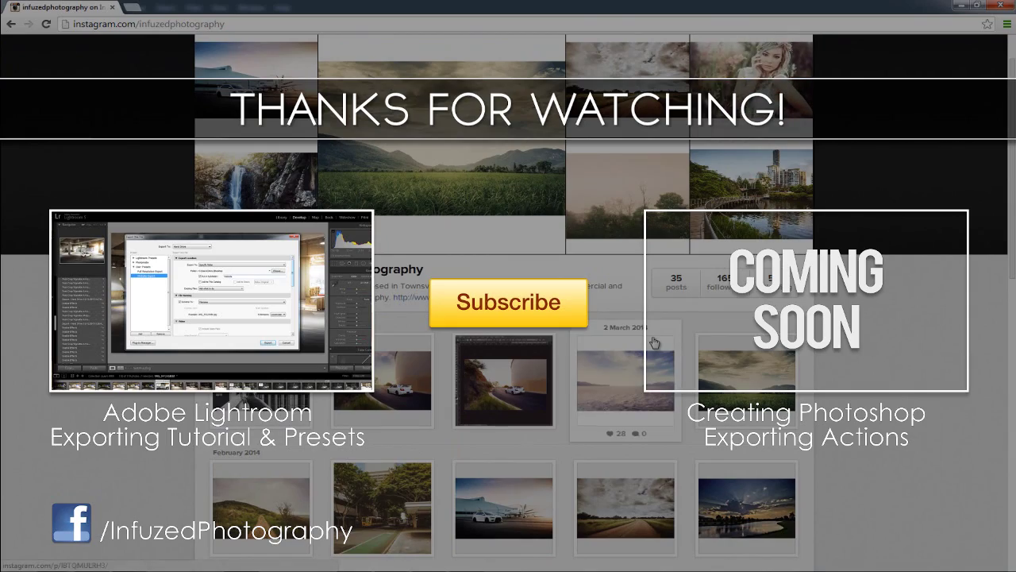
pyautogui.scroll(-4, 996, 309)
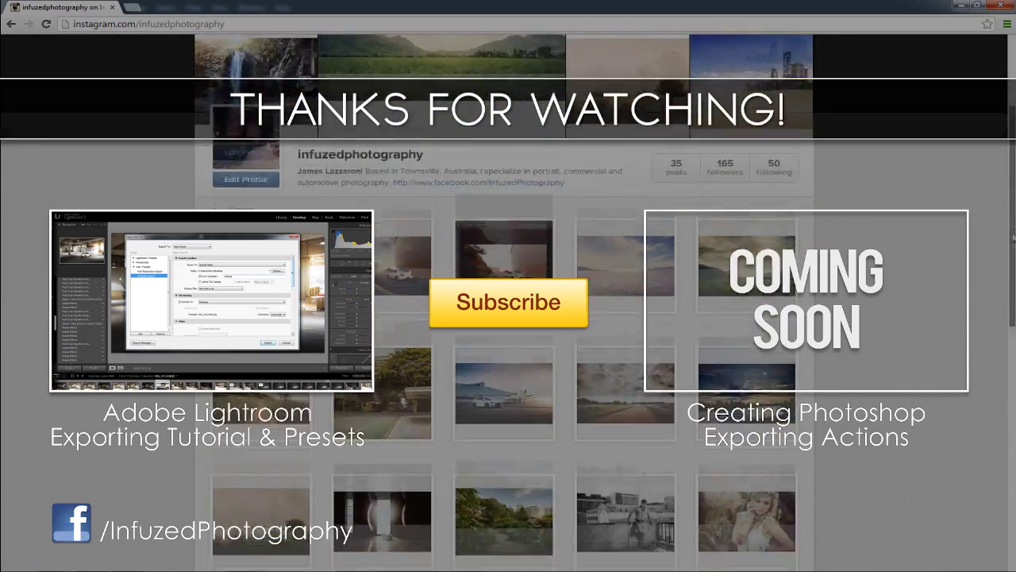
pyautogui.scroll(10, 996, 310)
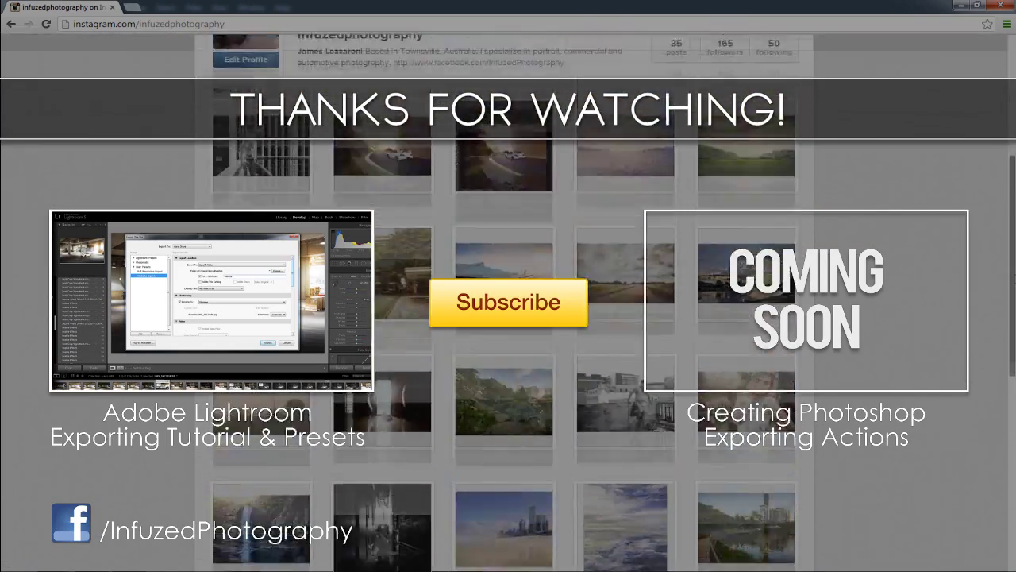
pyautogui.scroll(2, 996, 309)
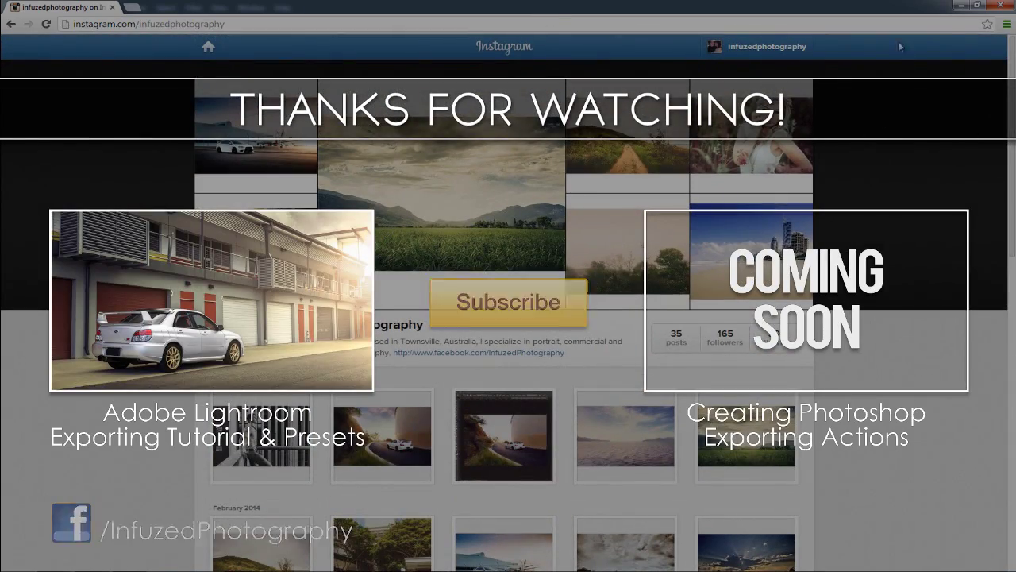
pyautogui.click(956, 7)
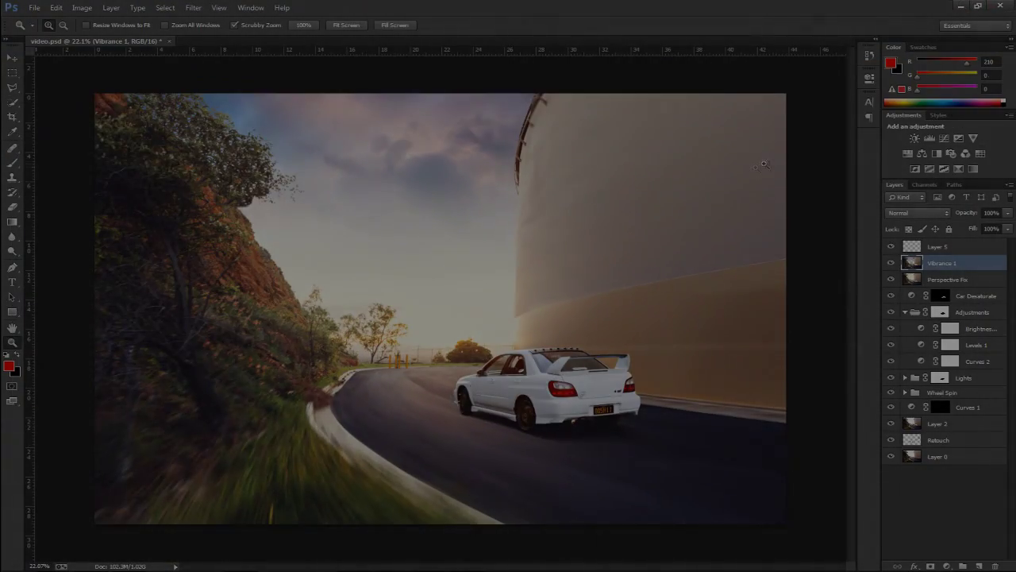